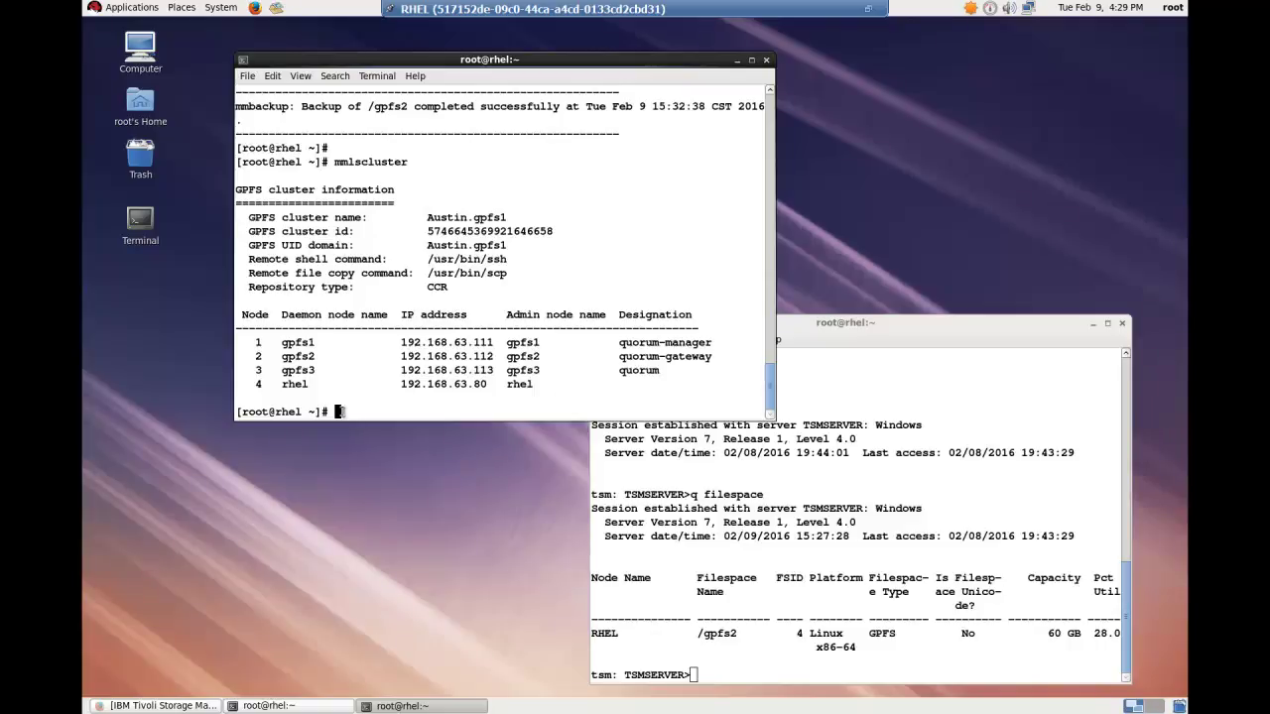
Print /opt/tivoli/tsm/client/ba/bin/dsm.opt to view its HSM client settings
middle_click(338, 411)
key("Return")
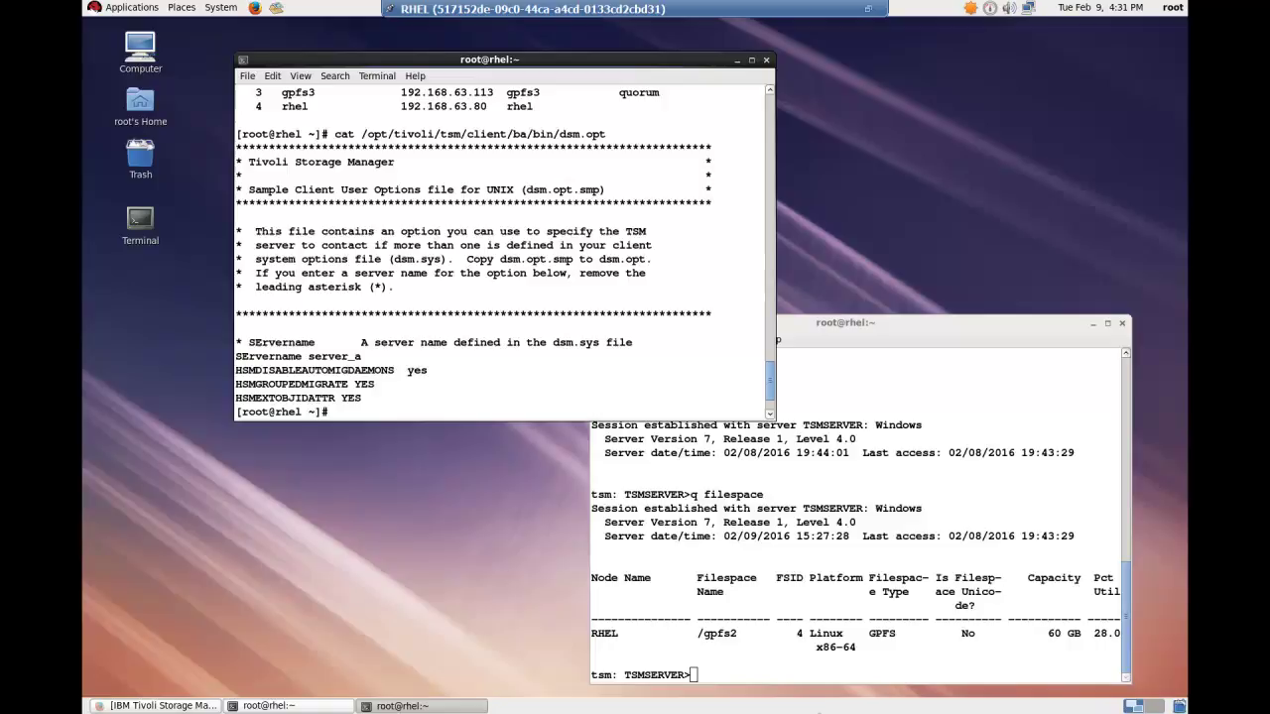
On the server, grant node RHEL proxy authority to target GPFSSET
left_click(752, 663)
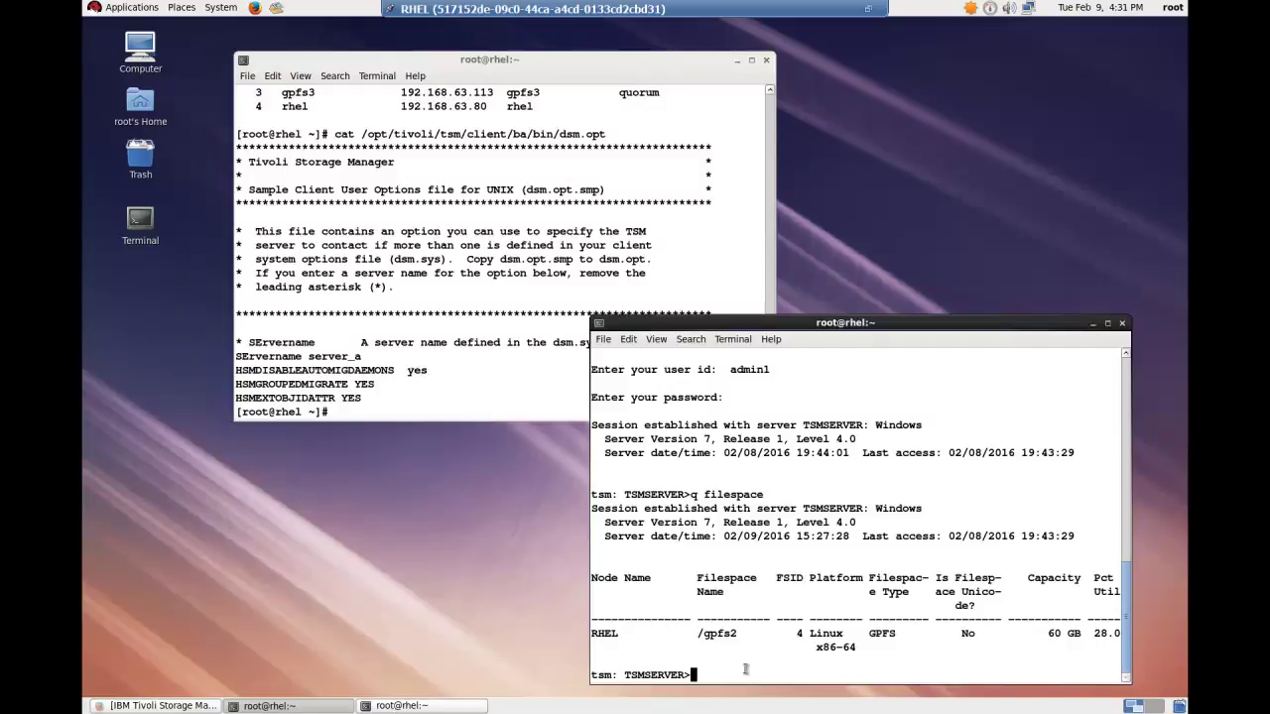
type("grant proxy target=gpfsset agent=rhel")
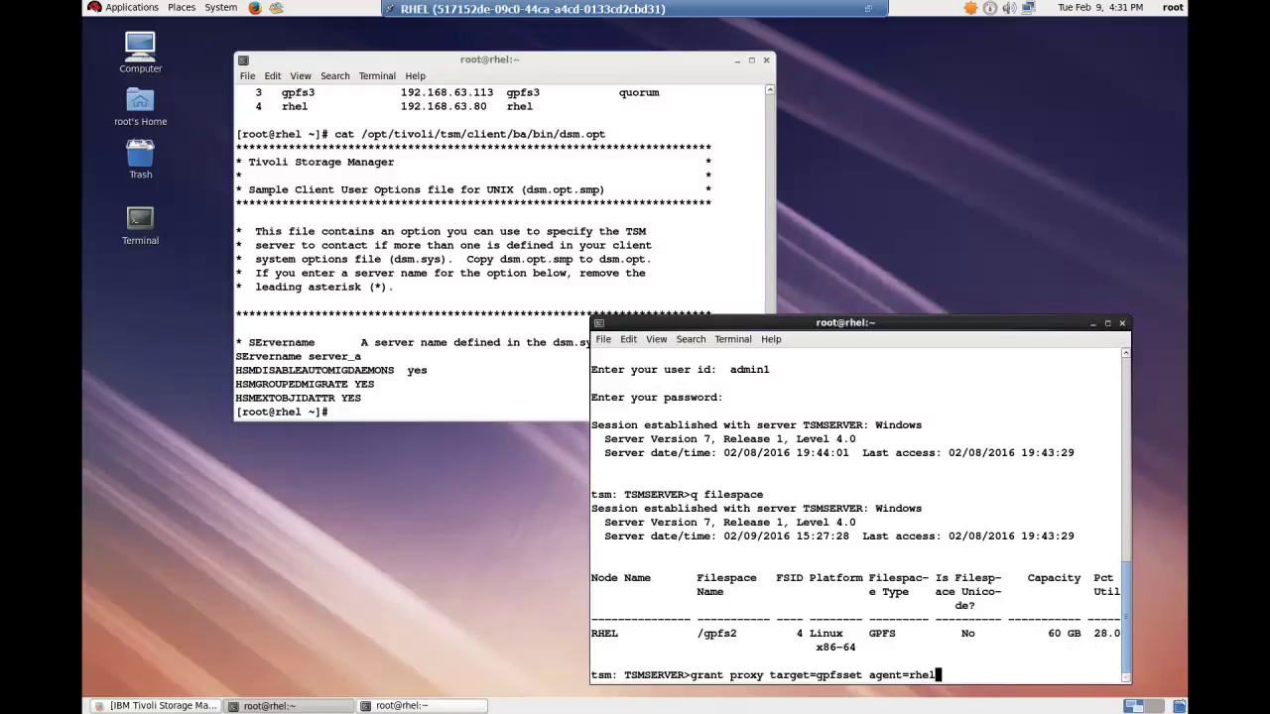
key("Return")
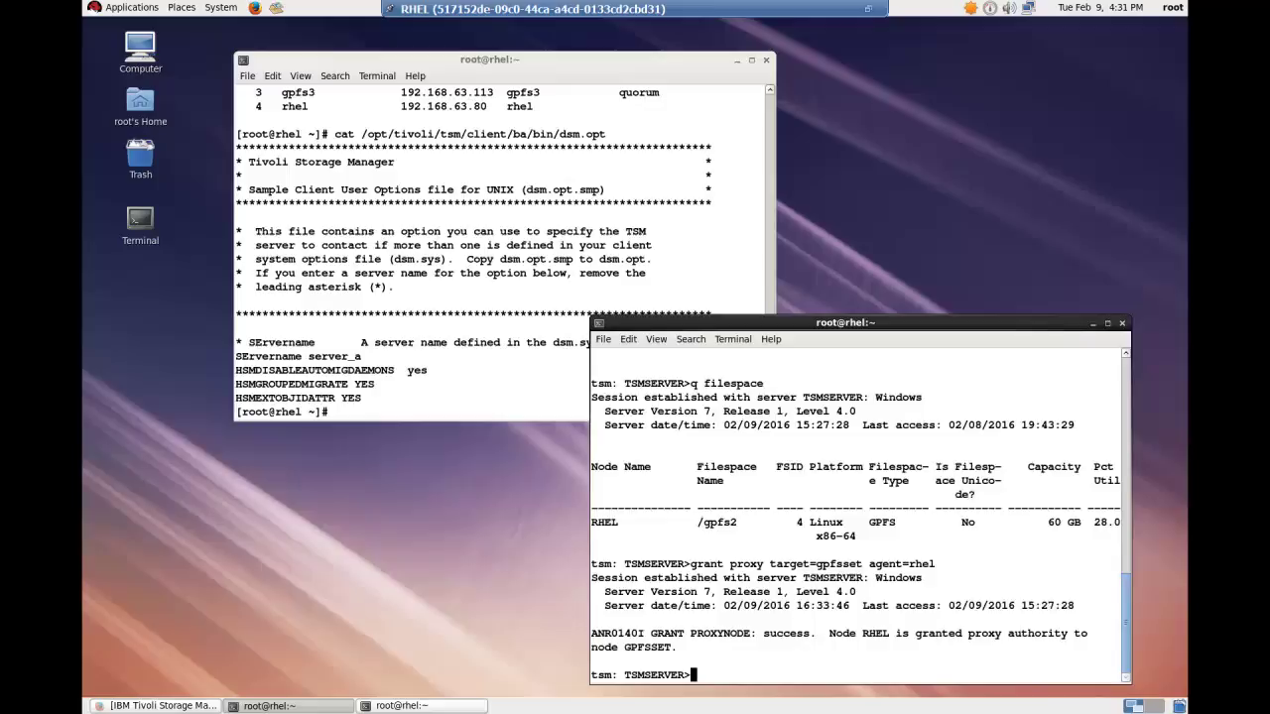
Query proxy nodes to confirm GPFSSET lists agents RHEL, GPFS1, GPFS2 and GPFS3
type("q proxynode")
key("Return")
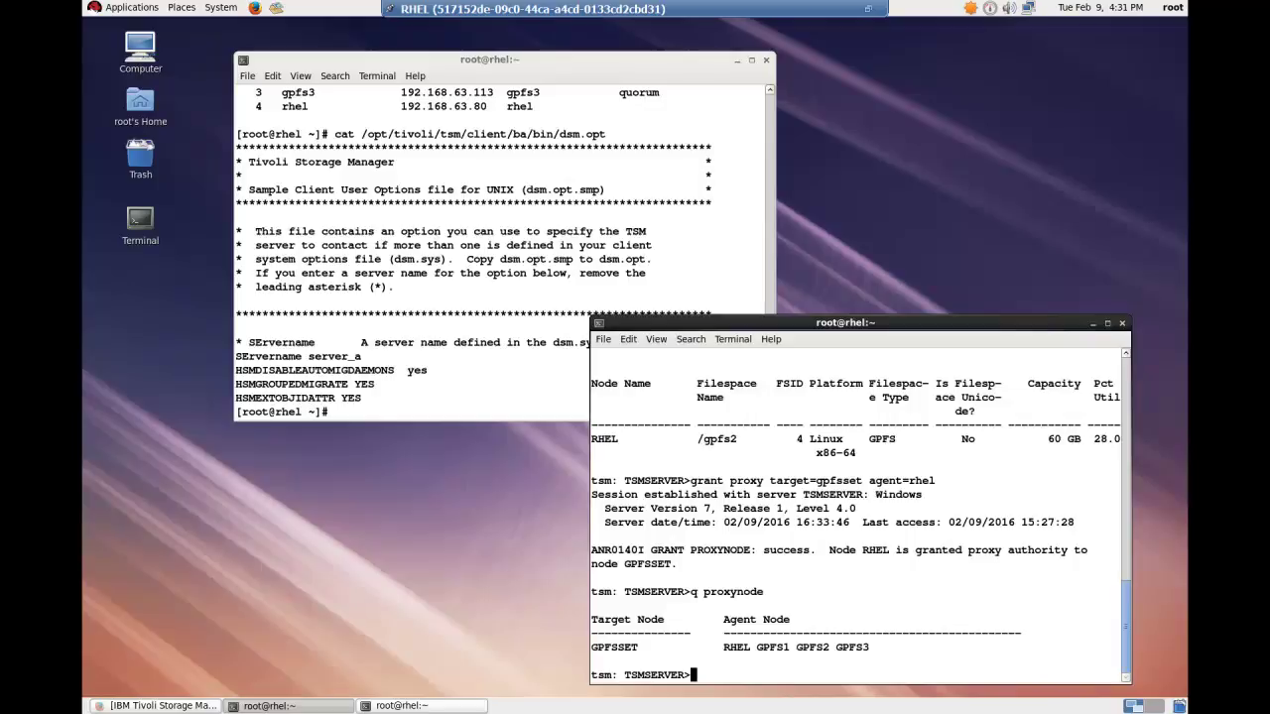
left_click(269, 145)
scroll(269, 144, "up", 2)
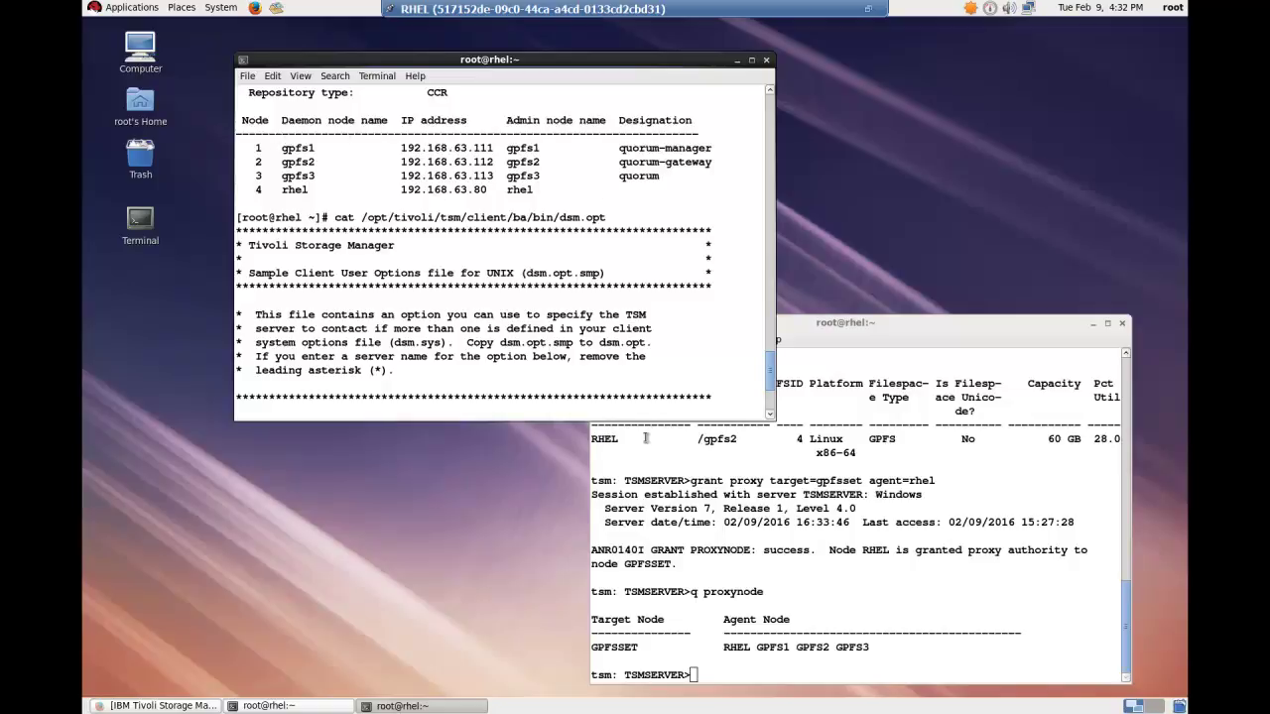
Update the STANDARD management class to use spacemgtech=auto
left_click(640, 498)
type("update mgmtclass standard standard standard spacemgtech=auto")
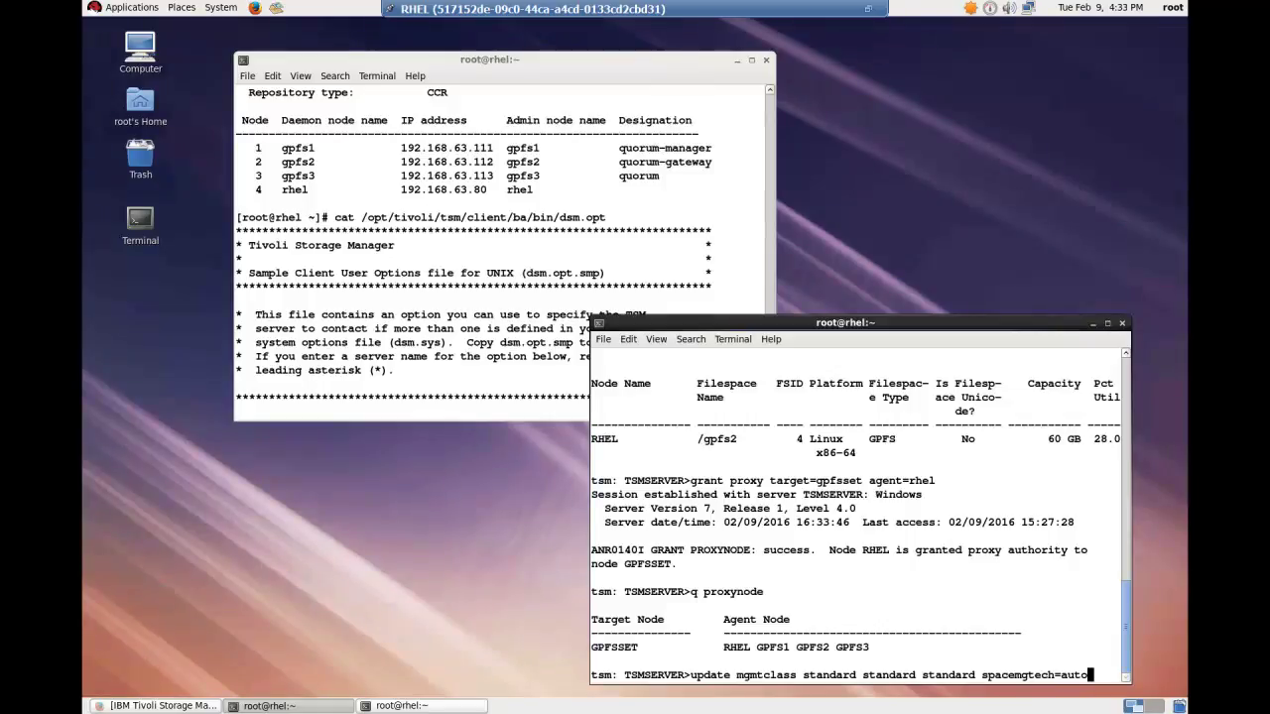
key("Return")
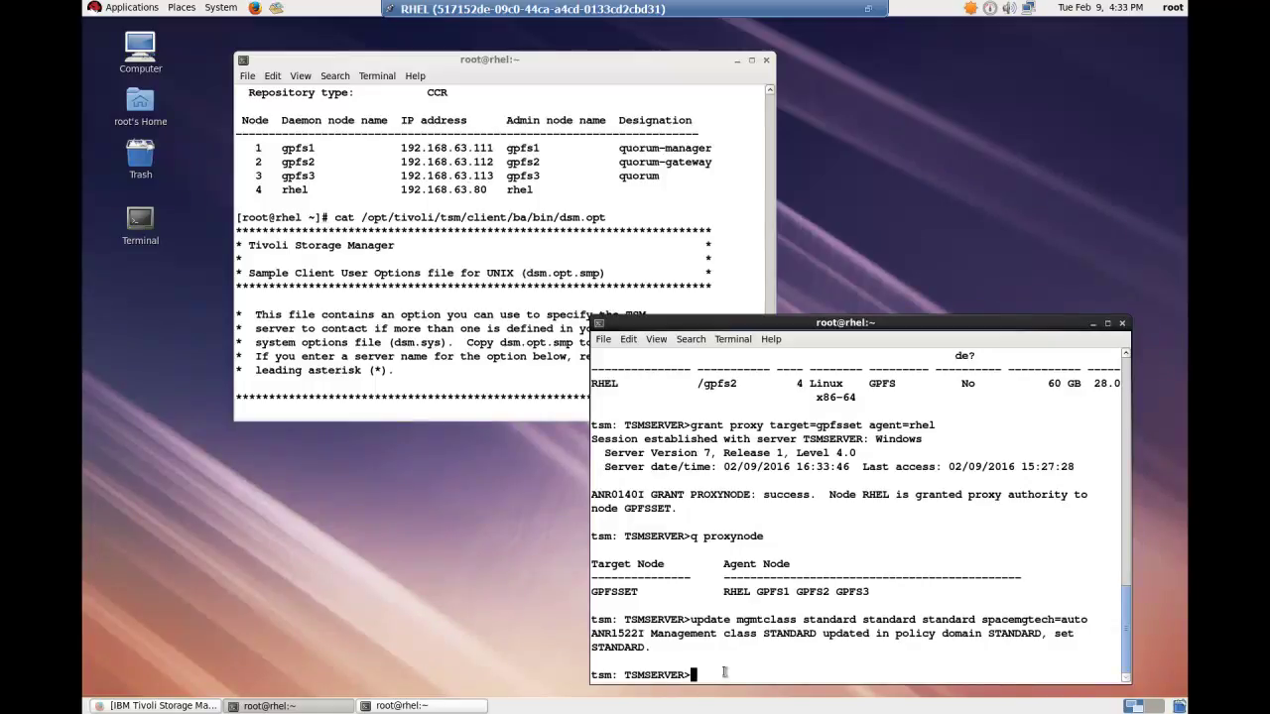
Activate policy set STANDARD in domain STANDARD, confirming with y
type("activate  policyset standard standard")
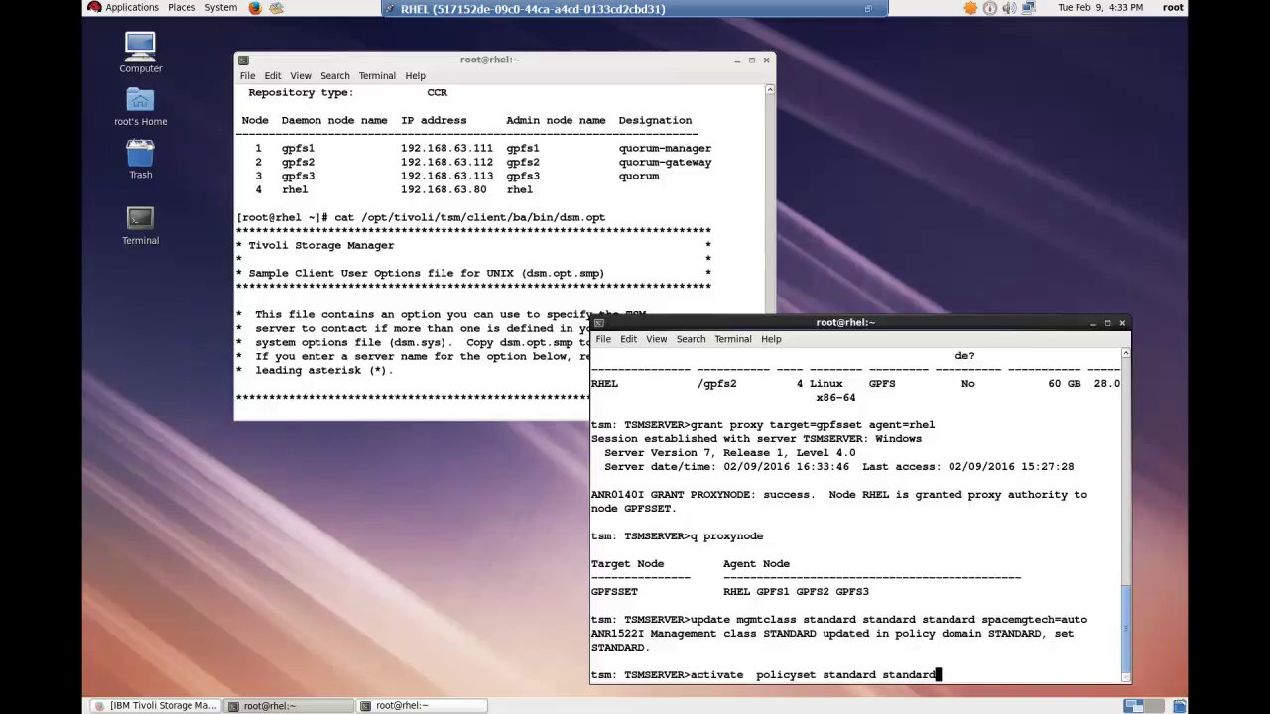
key("Return")
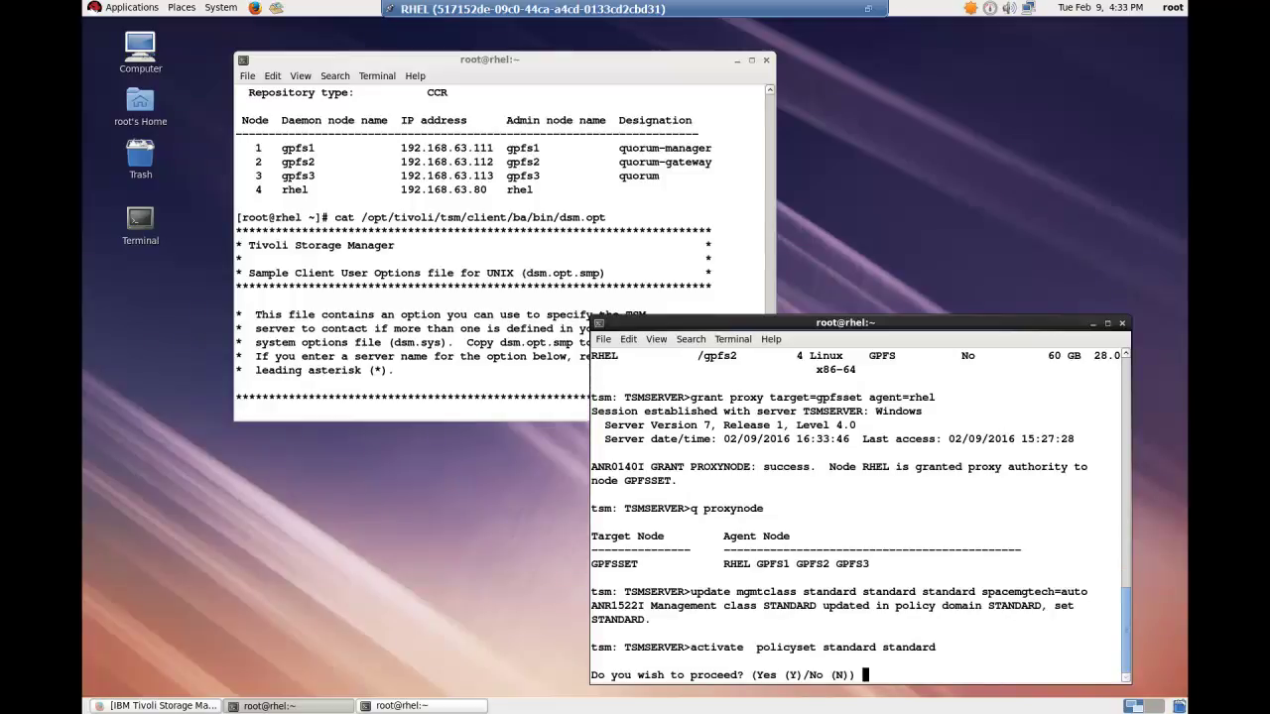
type("y")
key("Return")
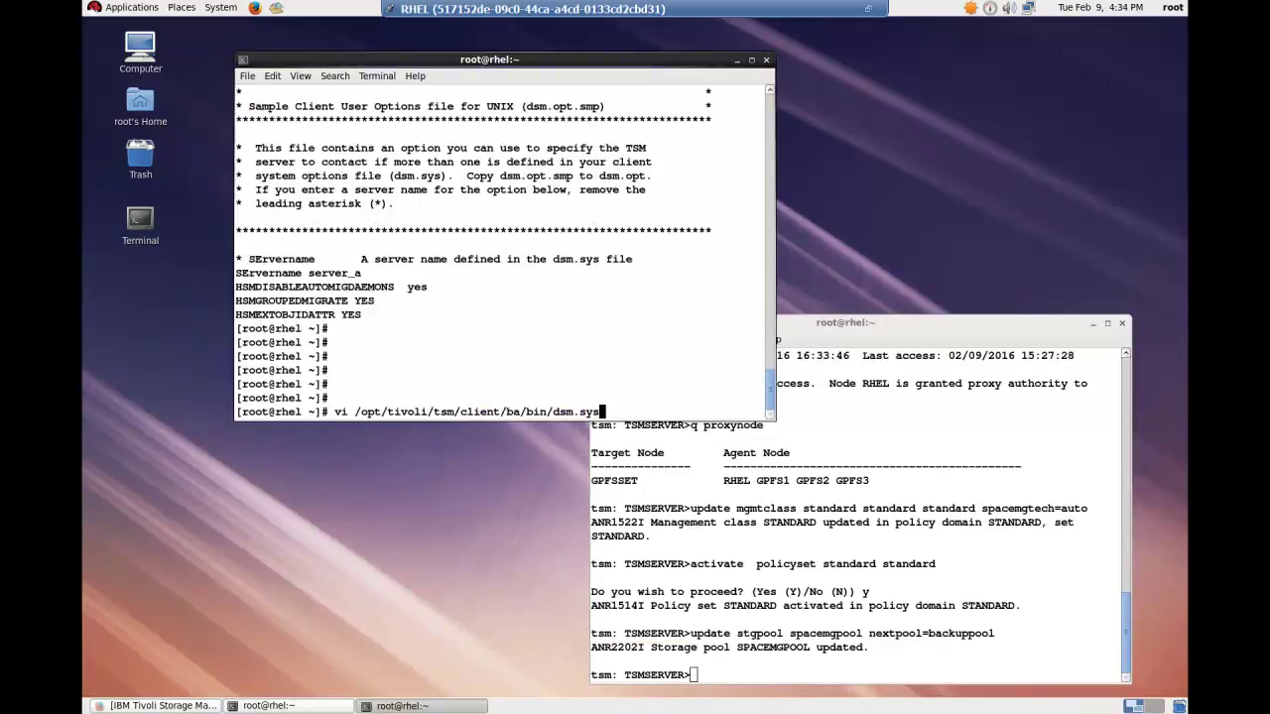
Append the line ASNODENAME gpfsset to the end of dsm.sys and save it
key("Return")
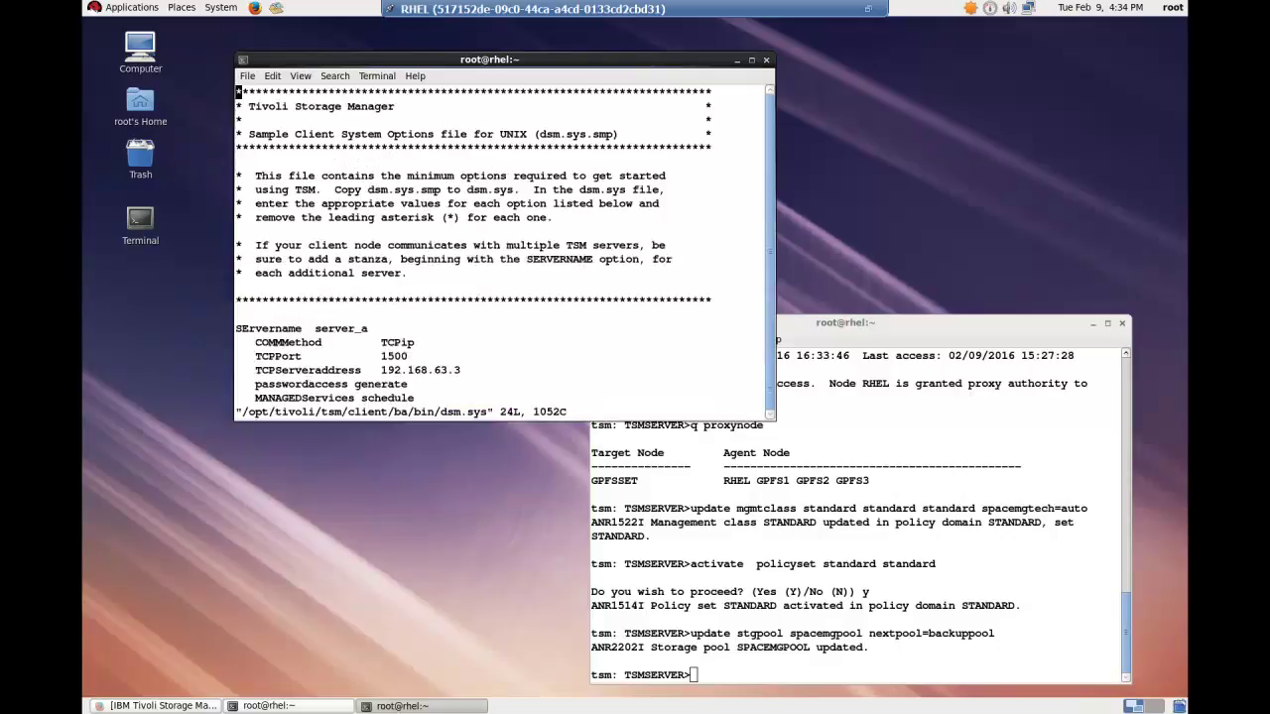
key("shift+g")
type("o   ASNODENAME gpfss")
type("et")
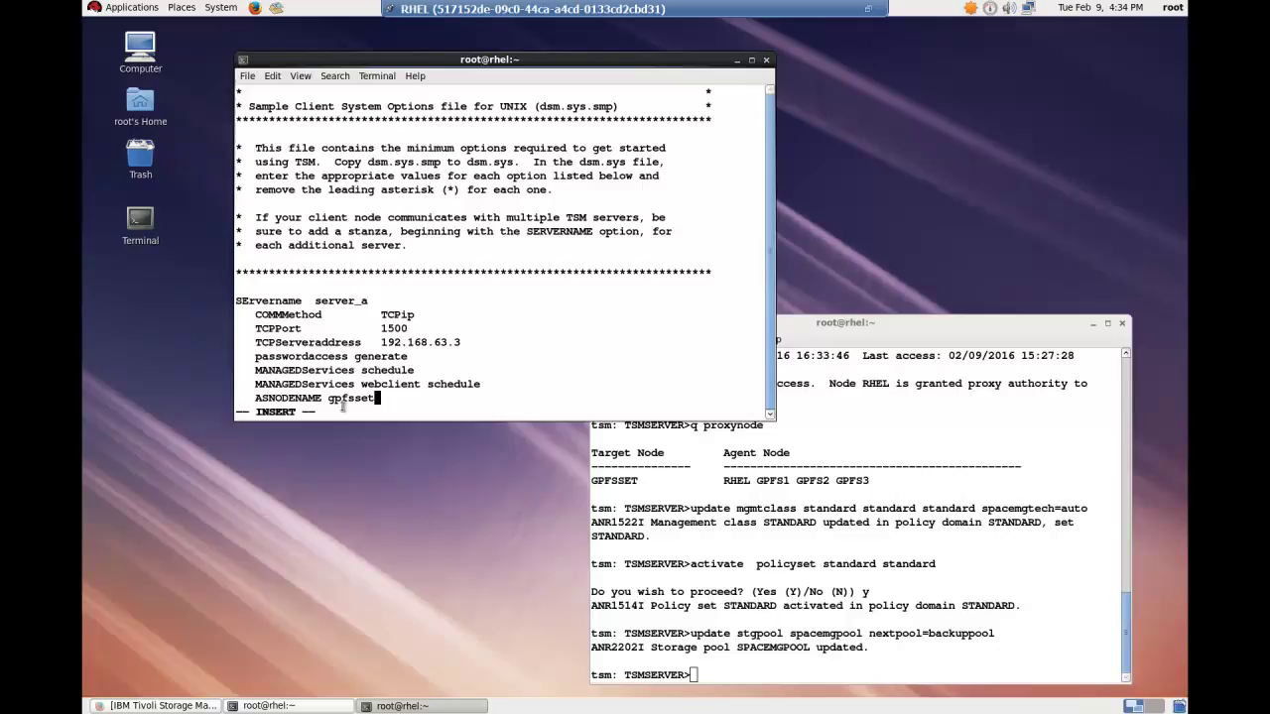
key("Escape")
type(":wq")
key("Return")
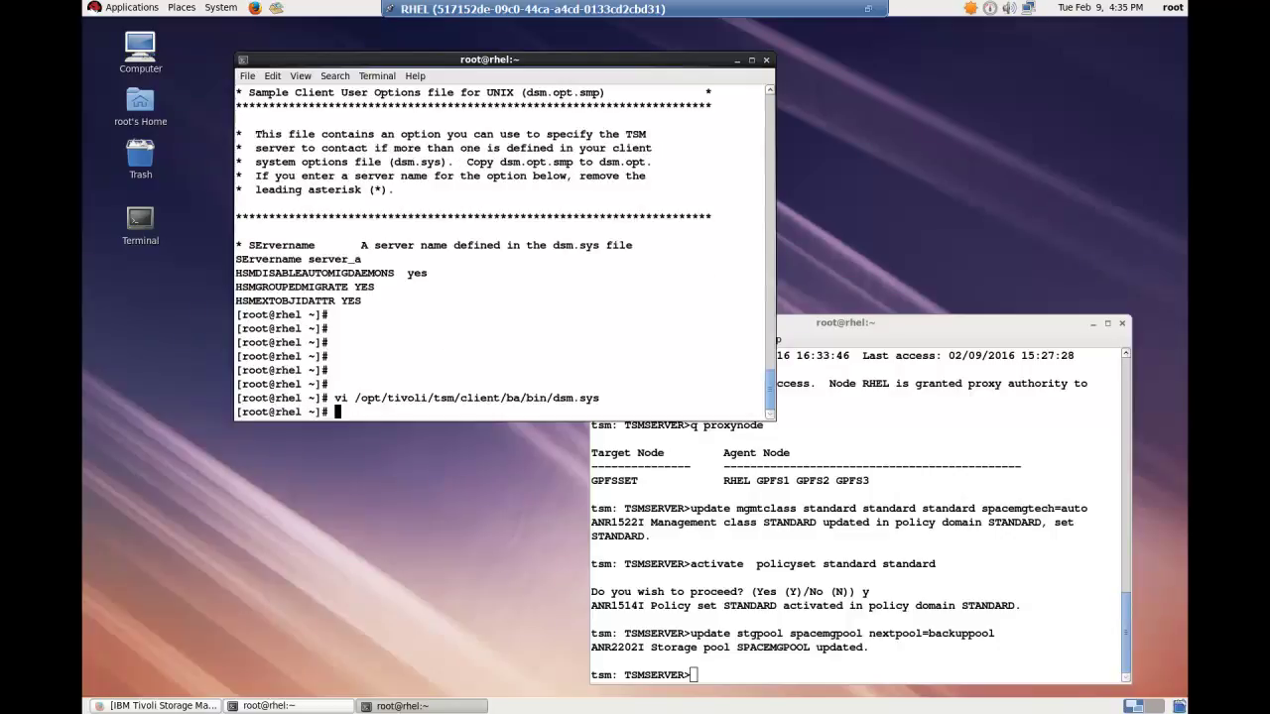
type("dsmmigfs q -f")
Confirm failover is ENABLED on all four nodes and query rhel's HSM status as root
key("Return")
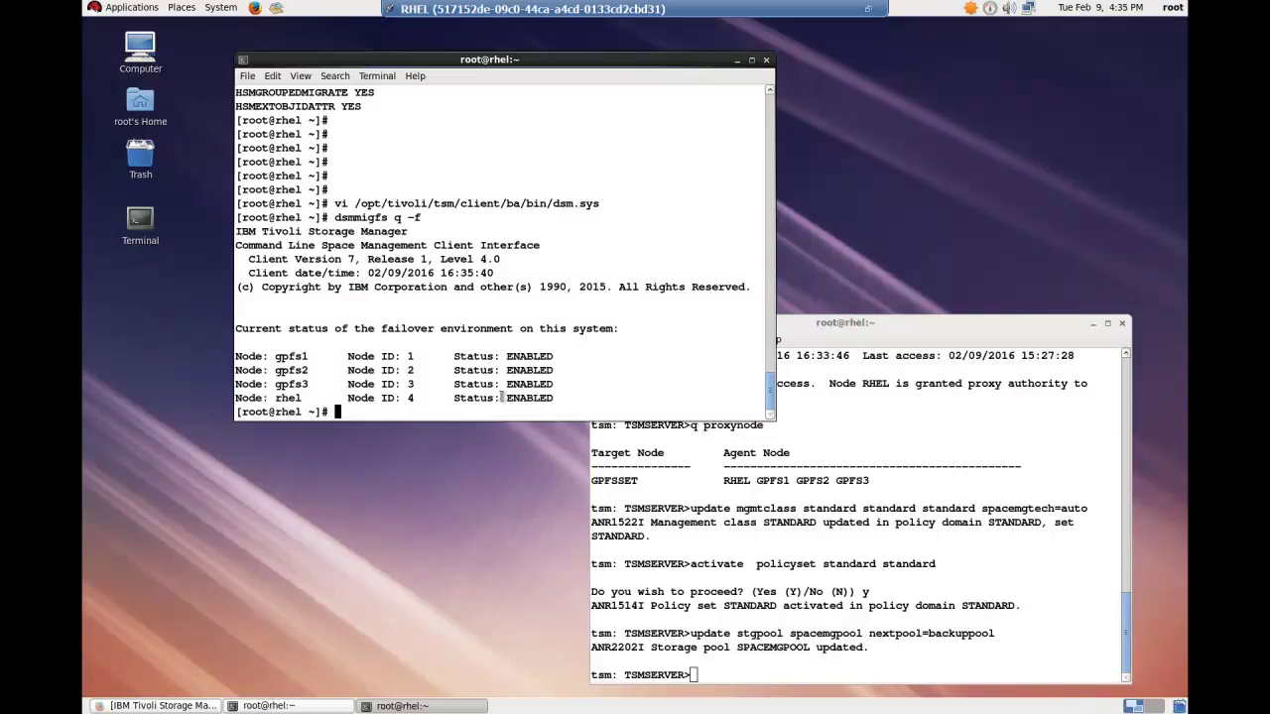
type("dsmmigfs q -d -node=rhel")
key("Return")
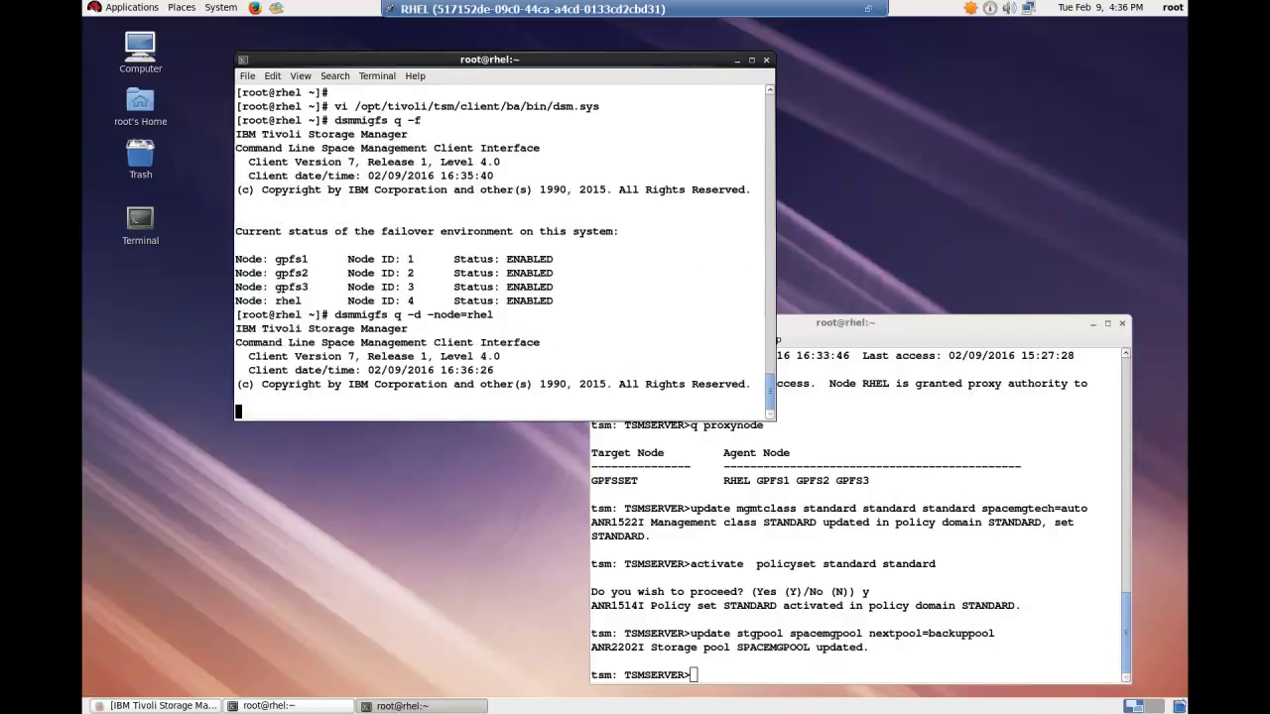
key("Return")
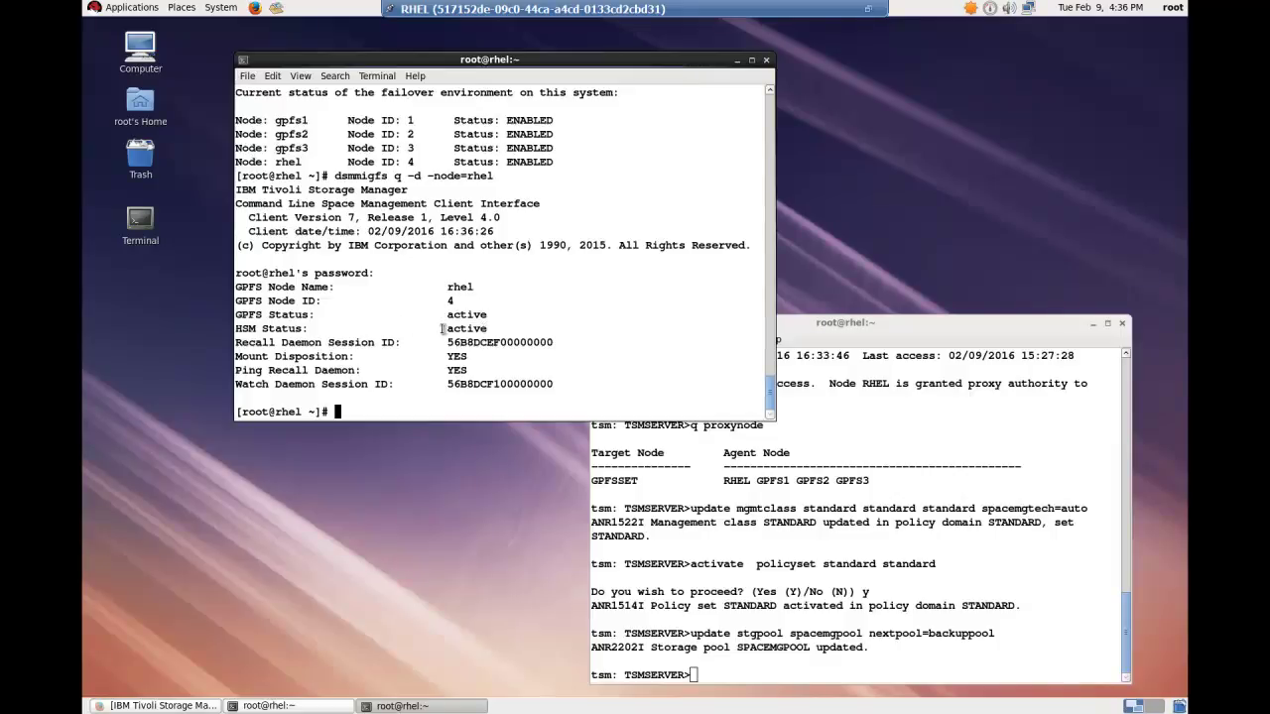
Verify DMAPI is enabled on gpfs2 (-z yes) and node rhel's GPFS state is active
type("mmlsfs gpfs2 -z")
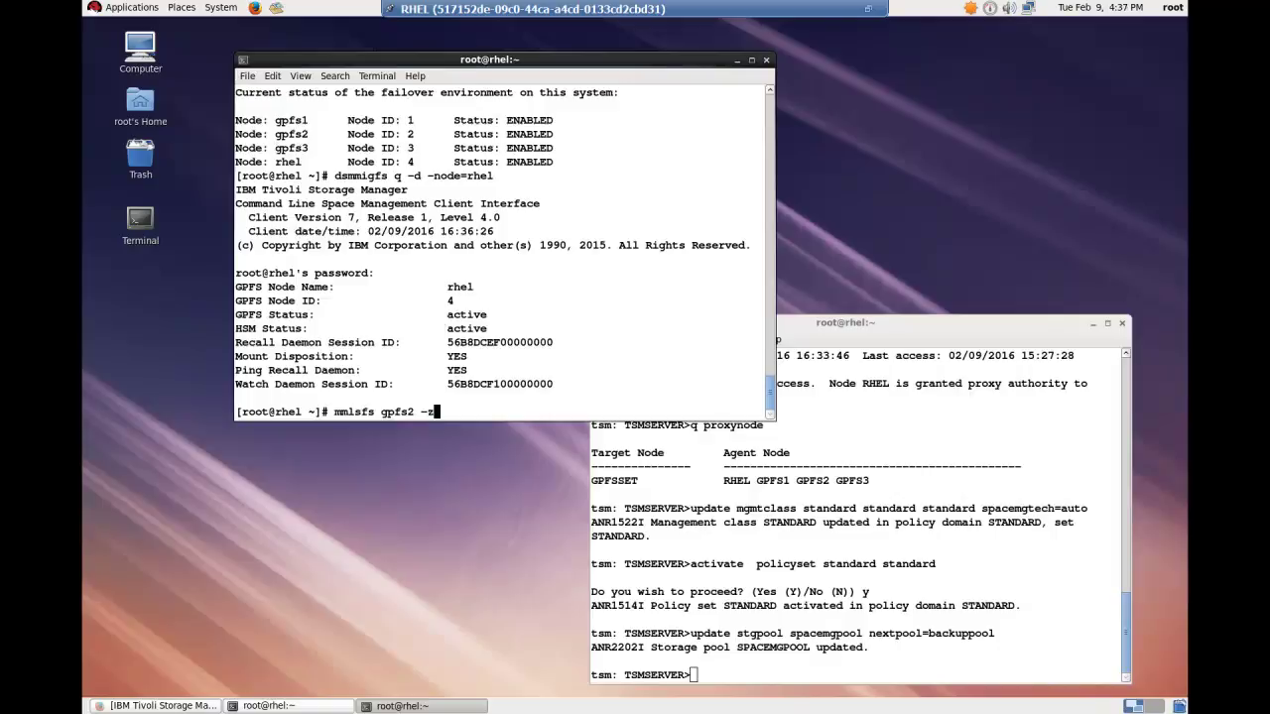
key("Return")
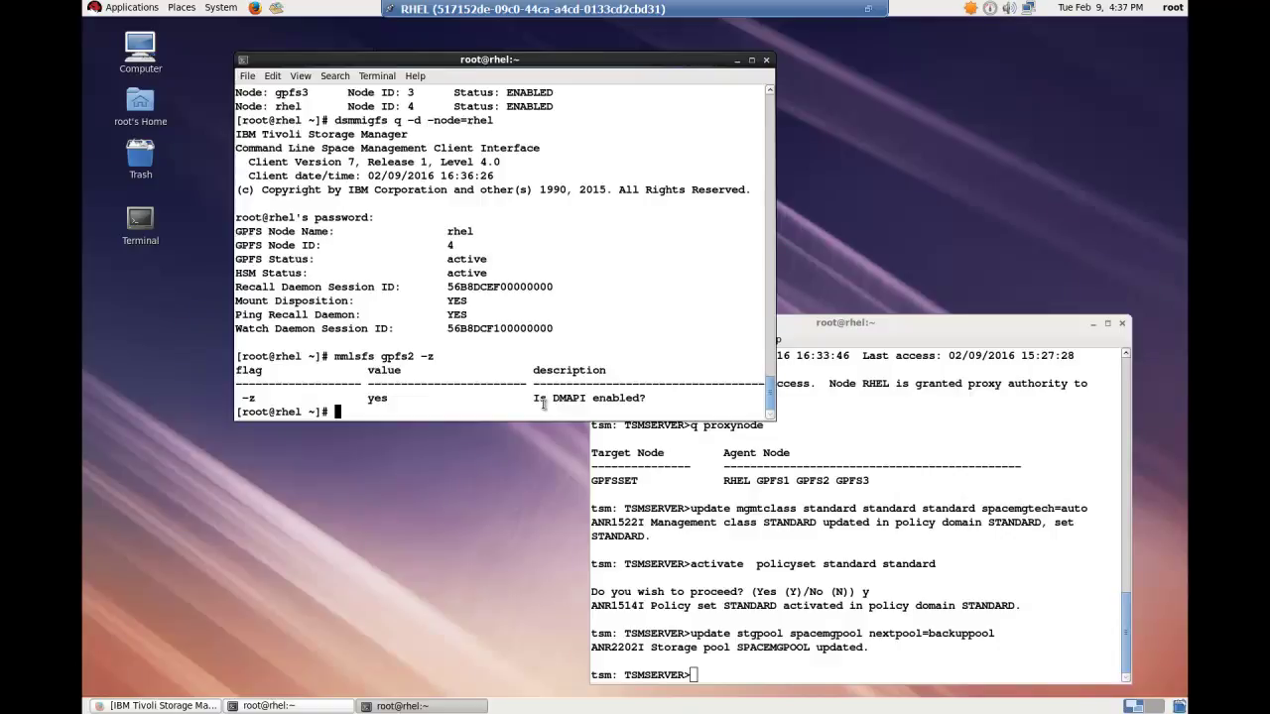
type("mmgetstate")
key("Return")
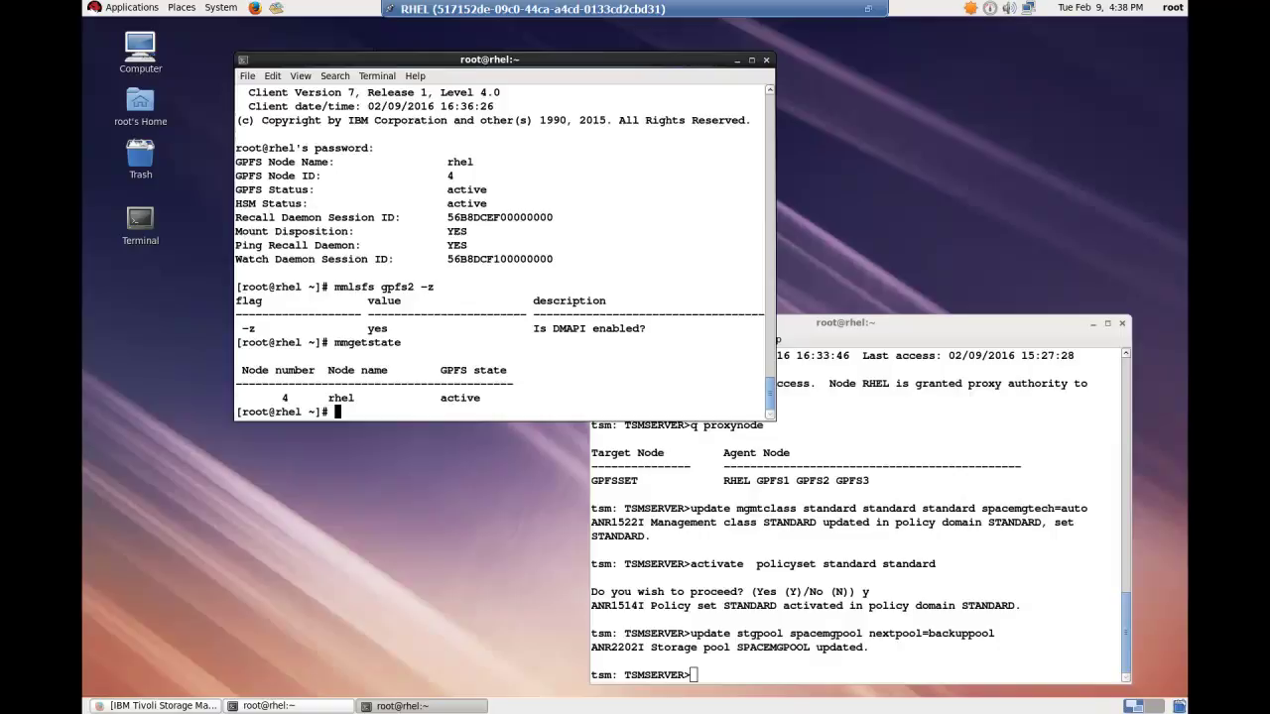
Add HSM space management to /gpfs2 with dsmmigfs add and enable failover
type("dsmmigfs add /gpfs2")
key("Return")
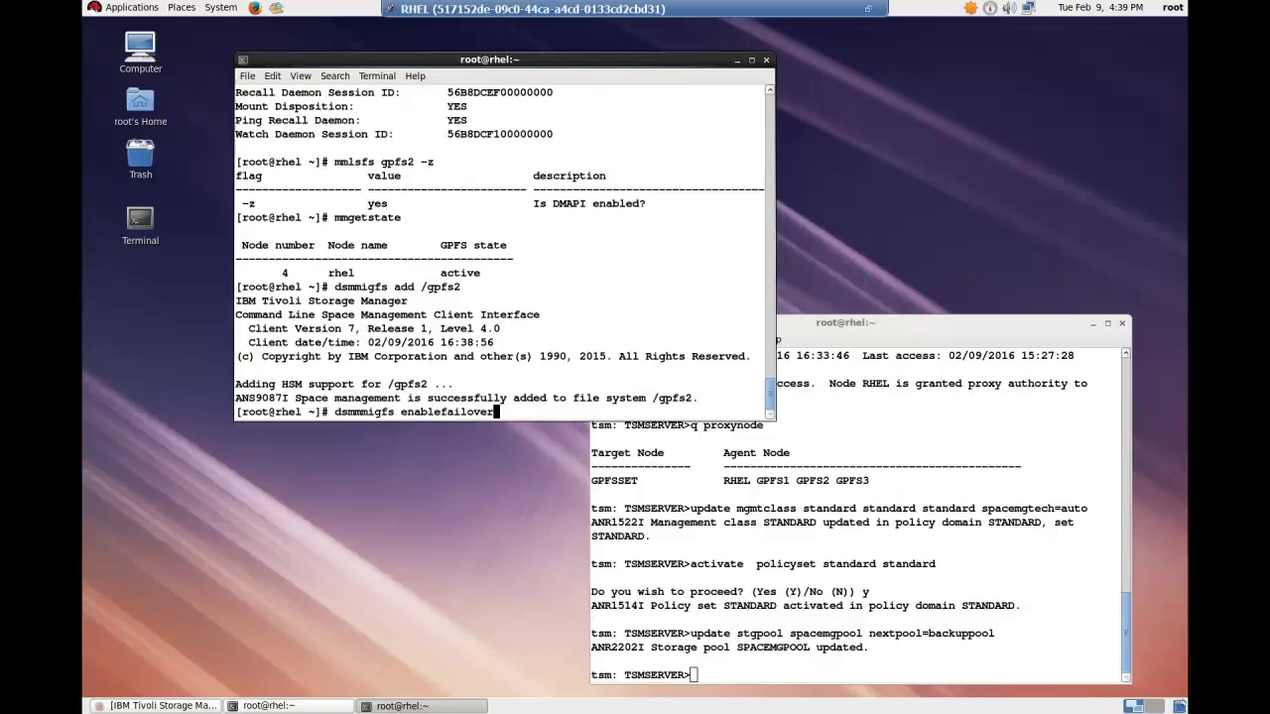
key("Return")
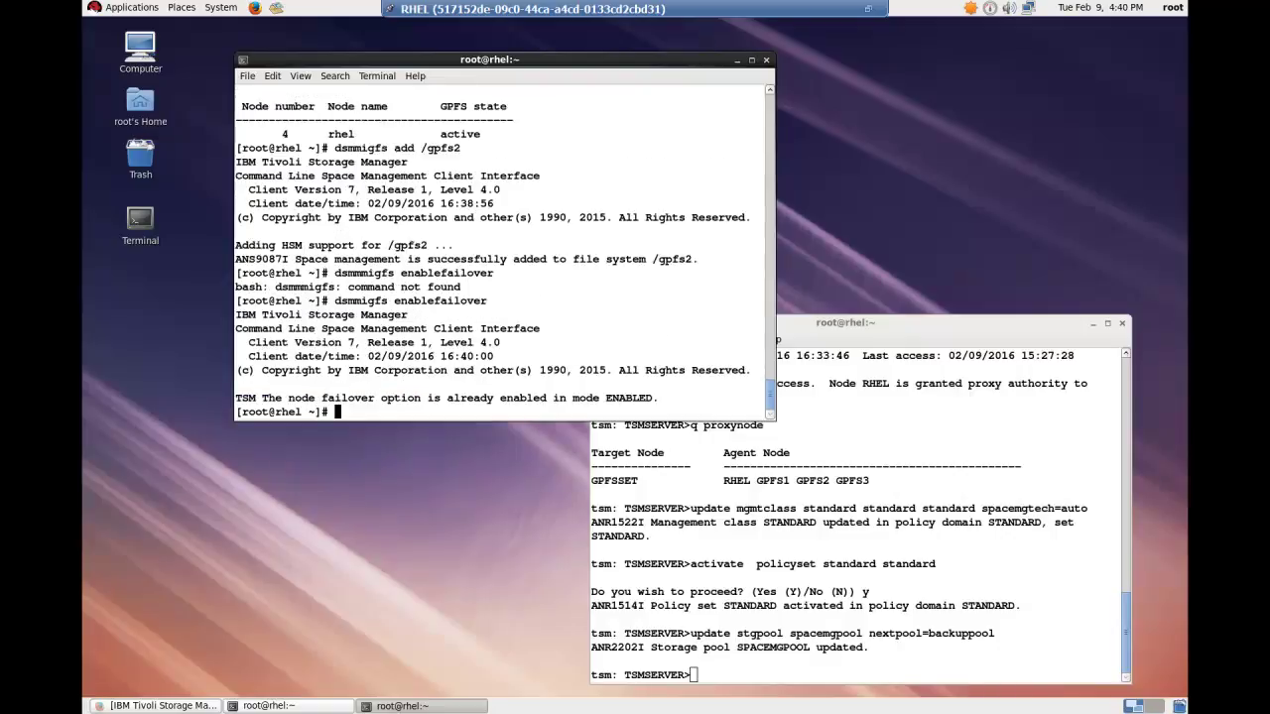
type("dsmdf")
Show dsmdf usage for /gpfs2, then reconcile it with dsmreconcileGPFS.pl /gpfs2
key("Return")
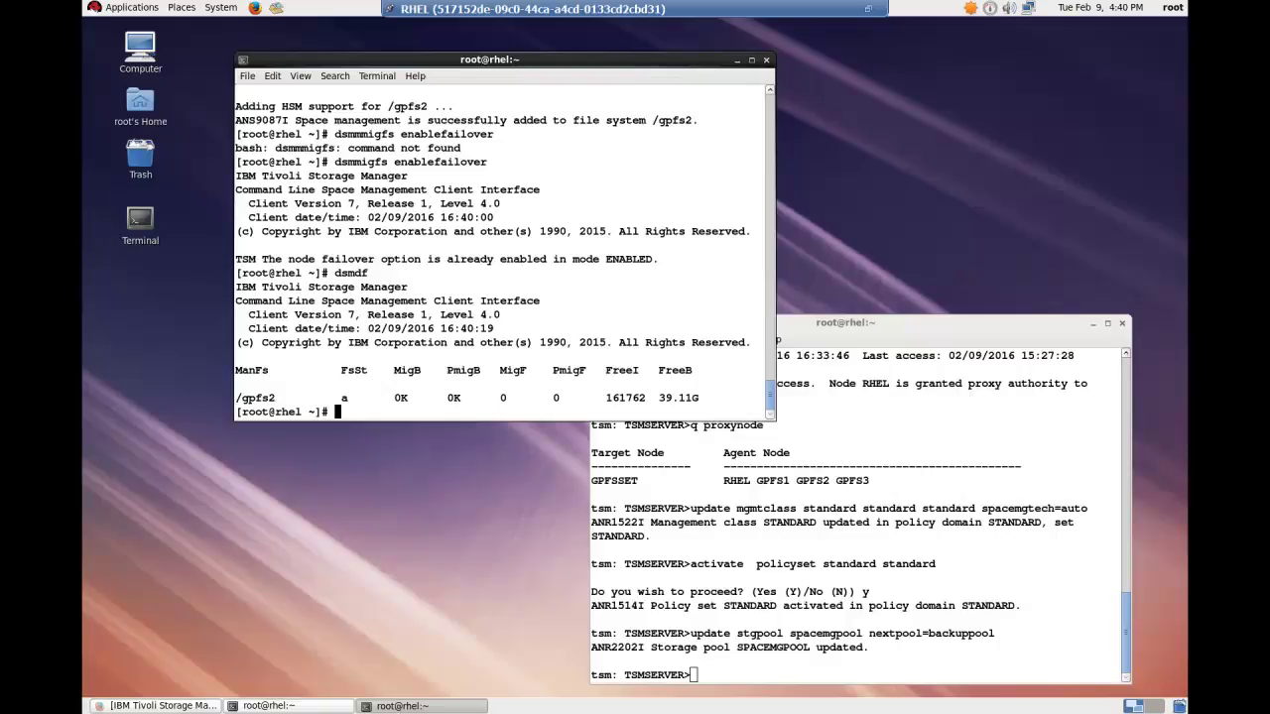
type("dsmreconcileGPFS.pl /gpfs2")
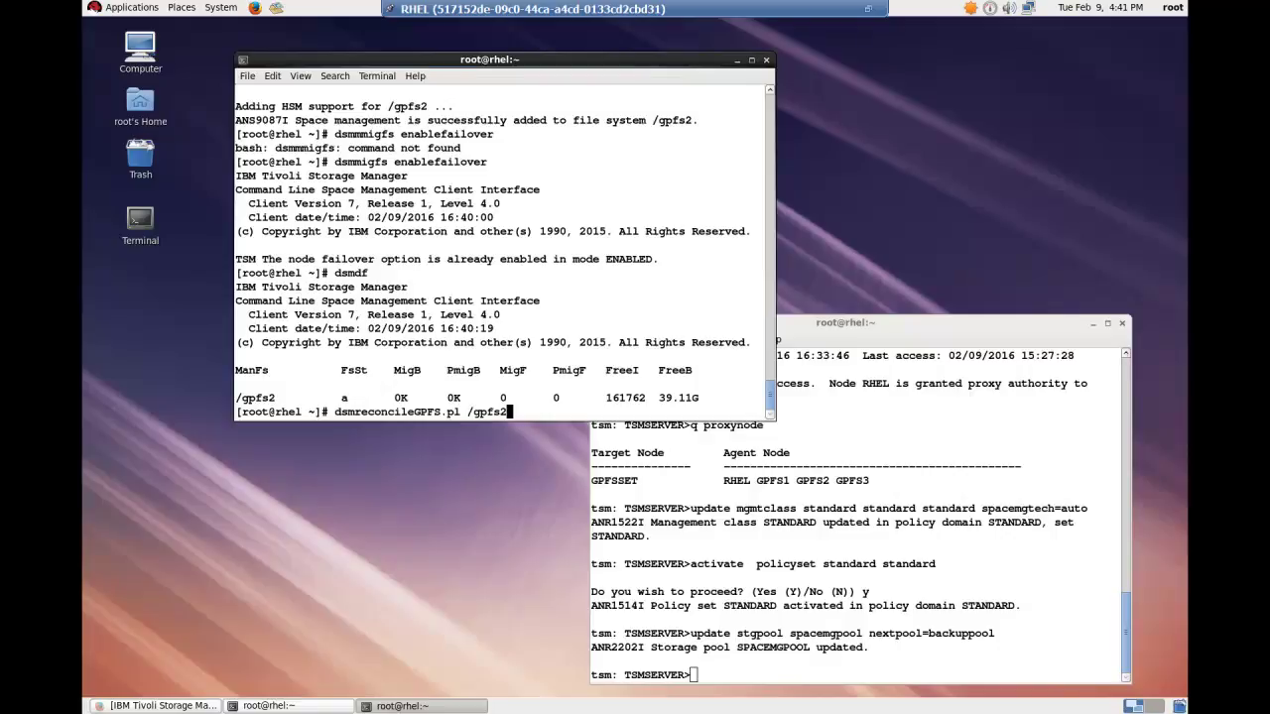
key("Return")
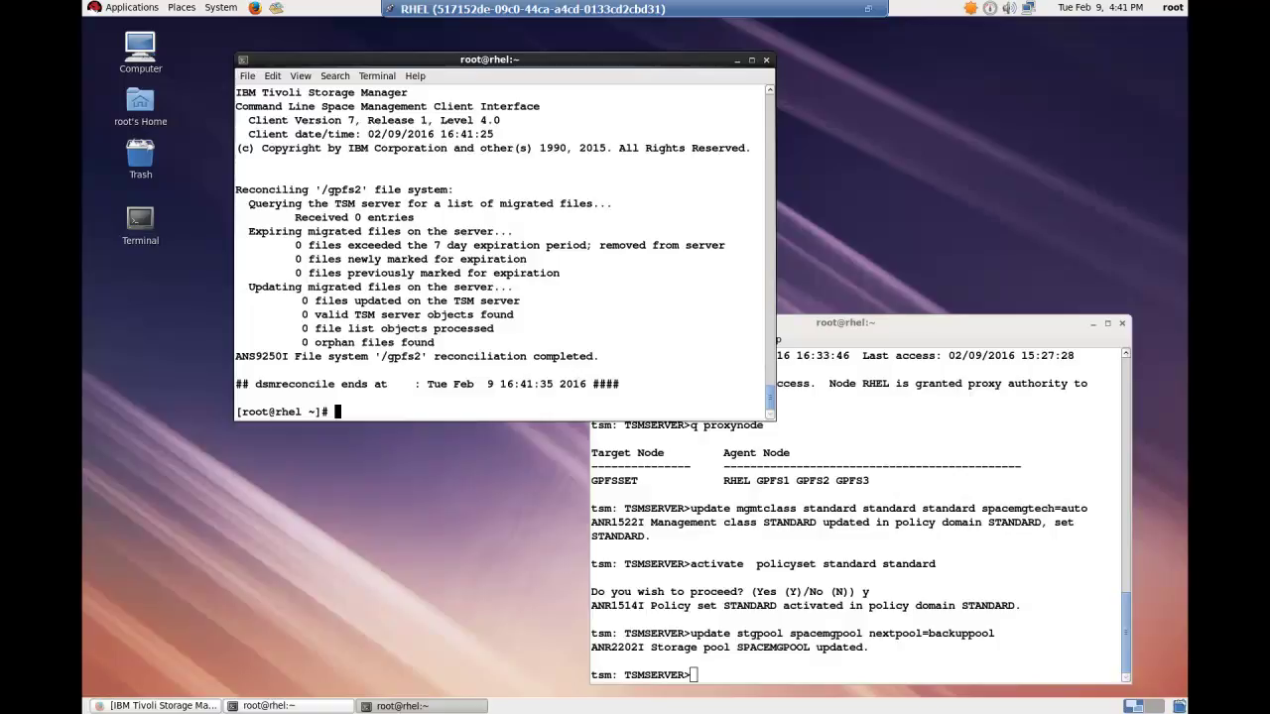
Append the path /gpfs2/home/bob/test.doc to the list file /gpfs2/test.list
type("echo \"/gpfs2/home/bob/test.doc\" >> /gpfs2/test.list")
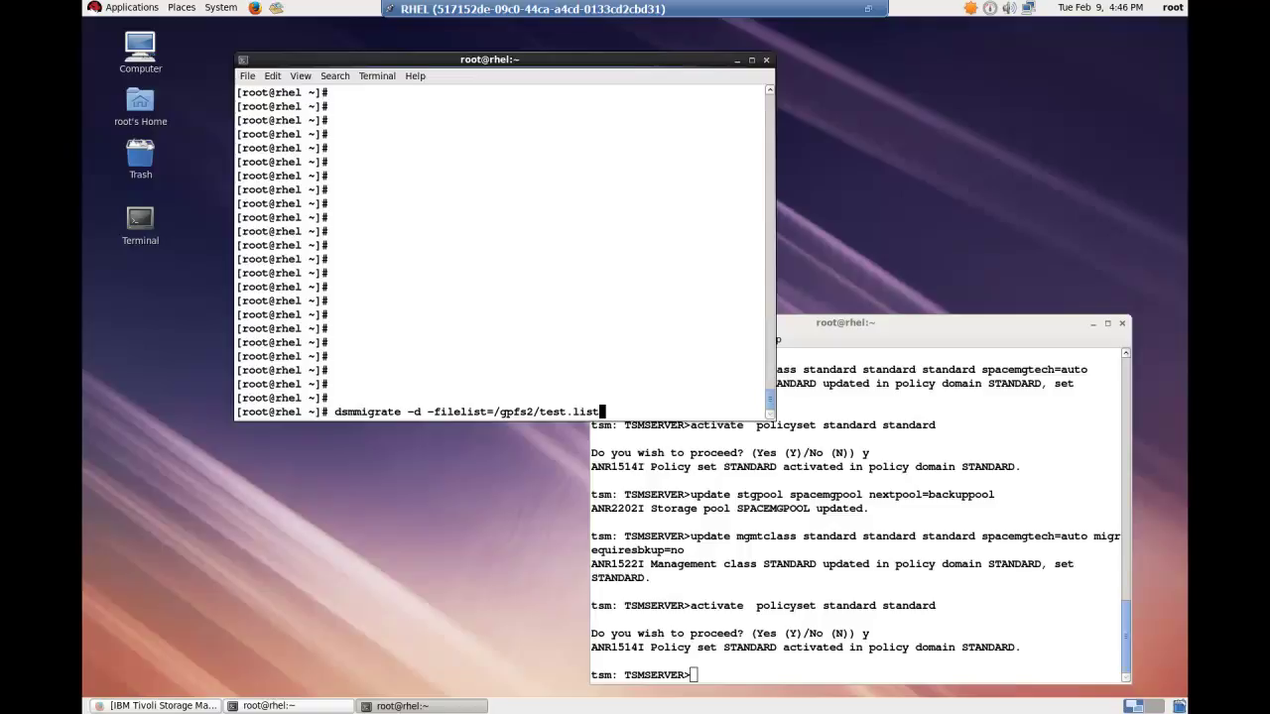
Migrate files listed in /gpfs2/test.list and check test.doc shows state m, 0 resident
key("Return")
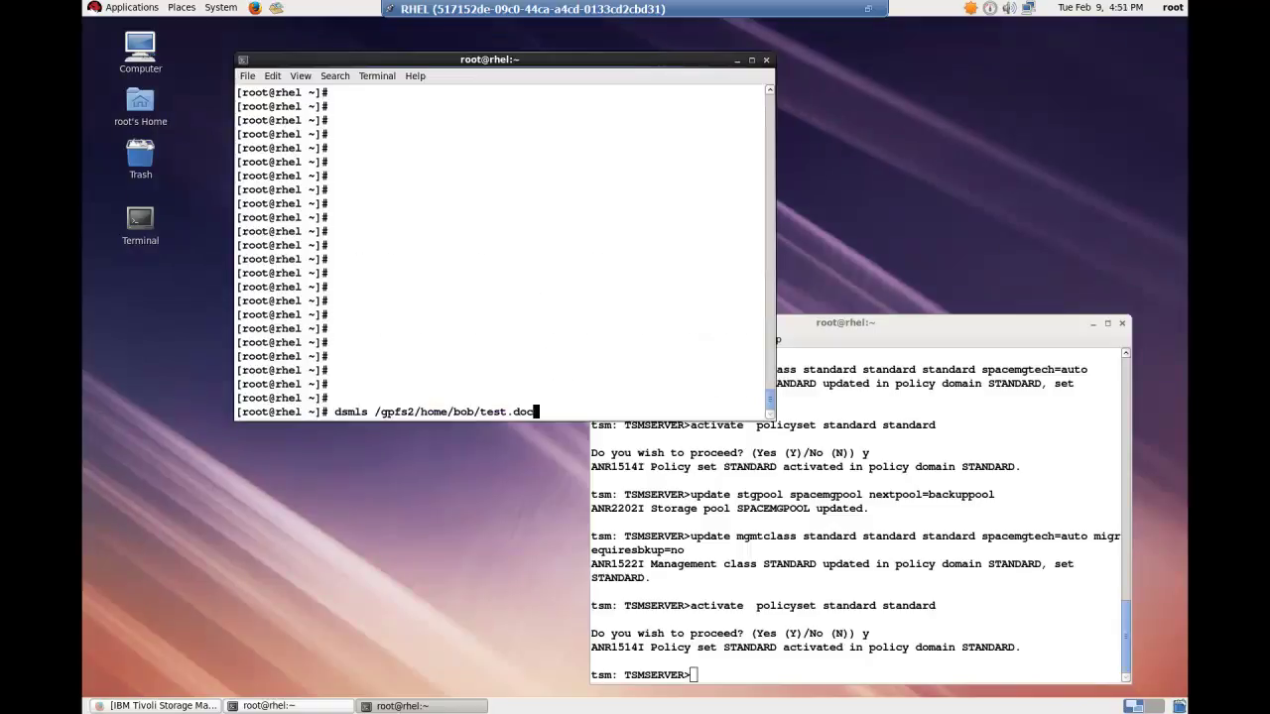
key("Return")
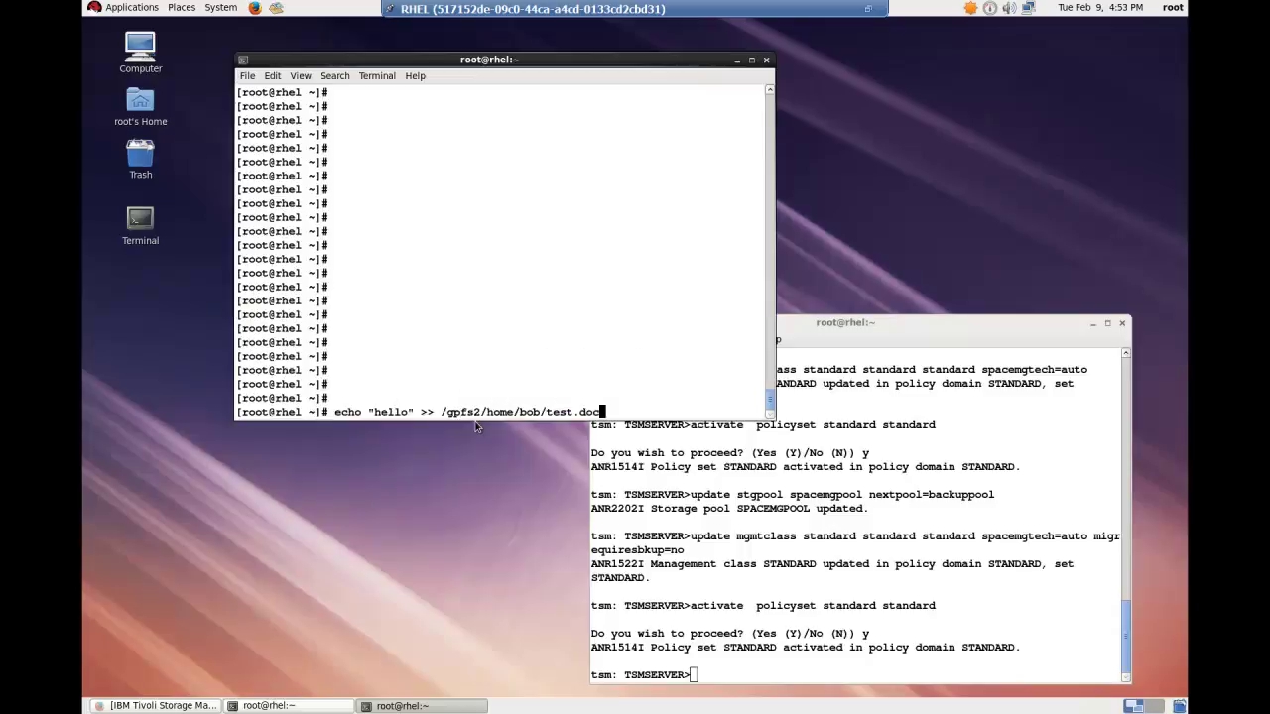
Append 'hello' to /gpfs2/home/bob/test.doc, then confirm with dsmls it is resident at 12 bytes
key("Return")
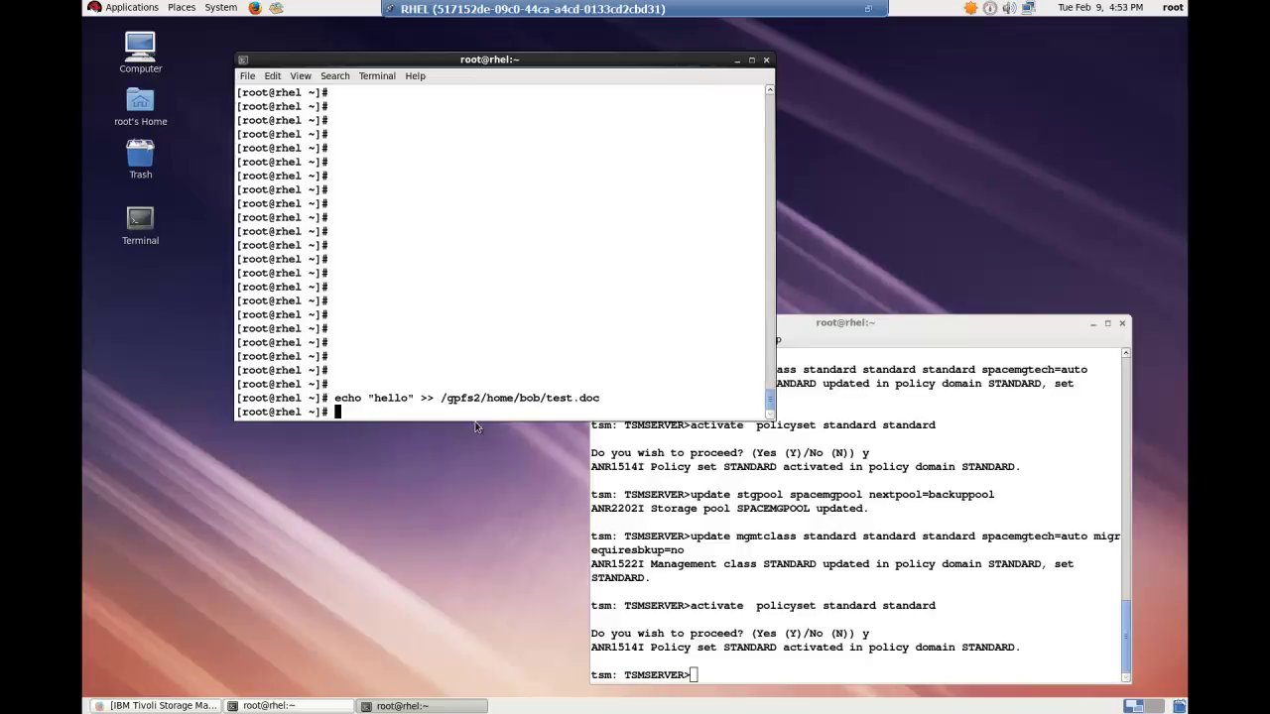
type("dsmls /gpfs2/home/bob/test.doc")
key("Return")
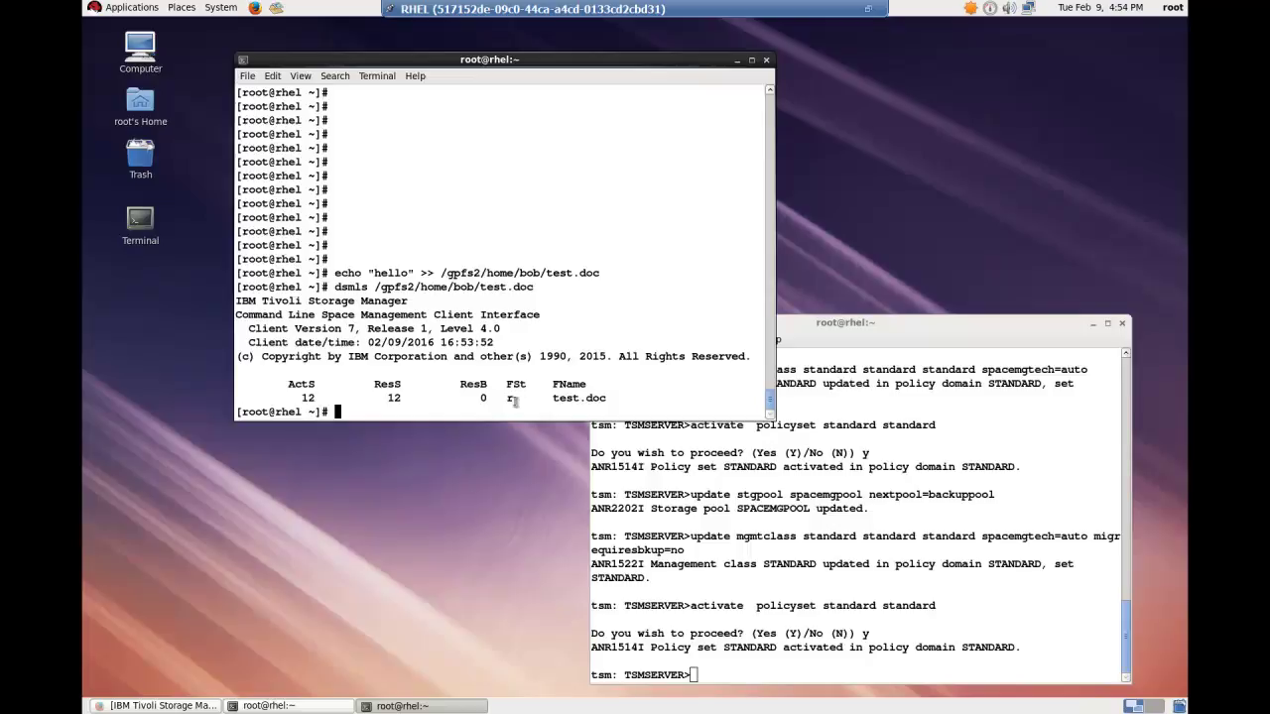
type("dsmmigrate -pre /gpfs2/home/*.*")
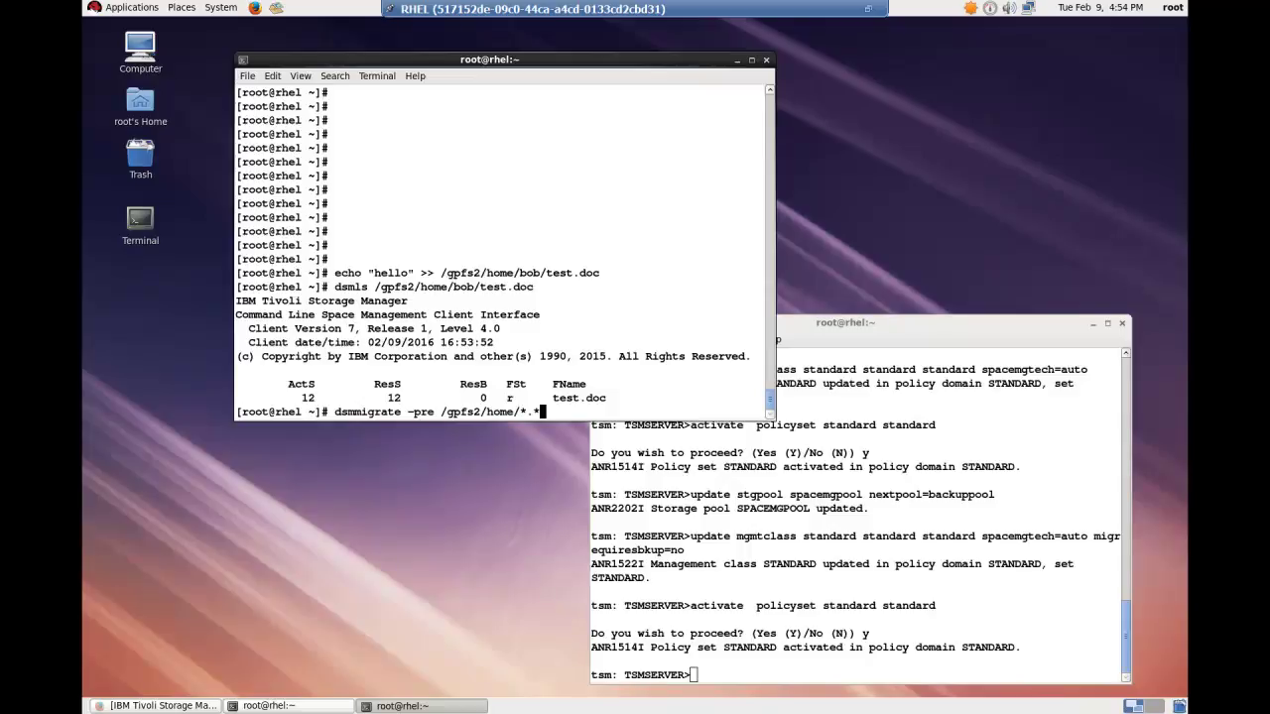
Premigrate /gpfs2/home/*.*, then check with dsmls that someoneelses.stuff and someones.stuff show state p
key("Return")
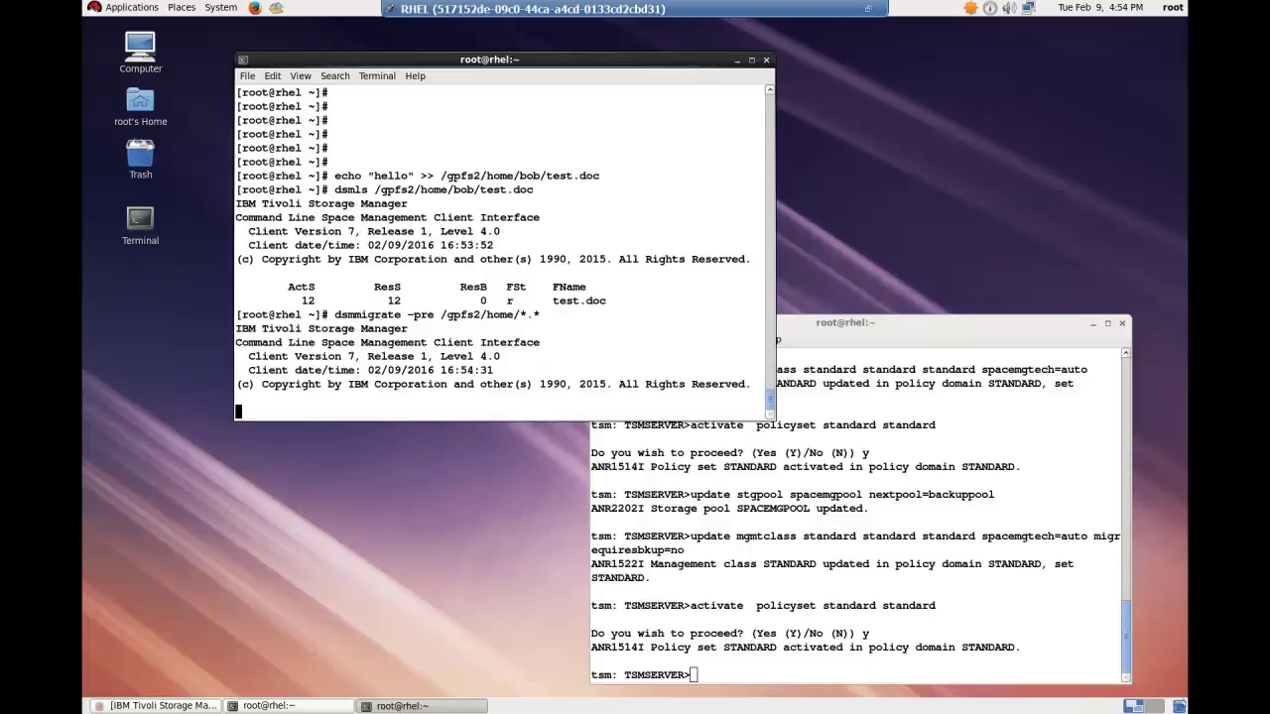
type("dsmls /gpfs2/home")
key("Return")
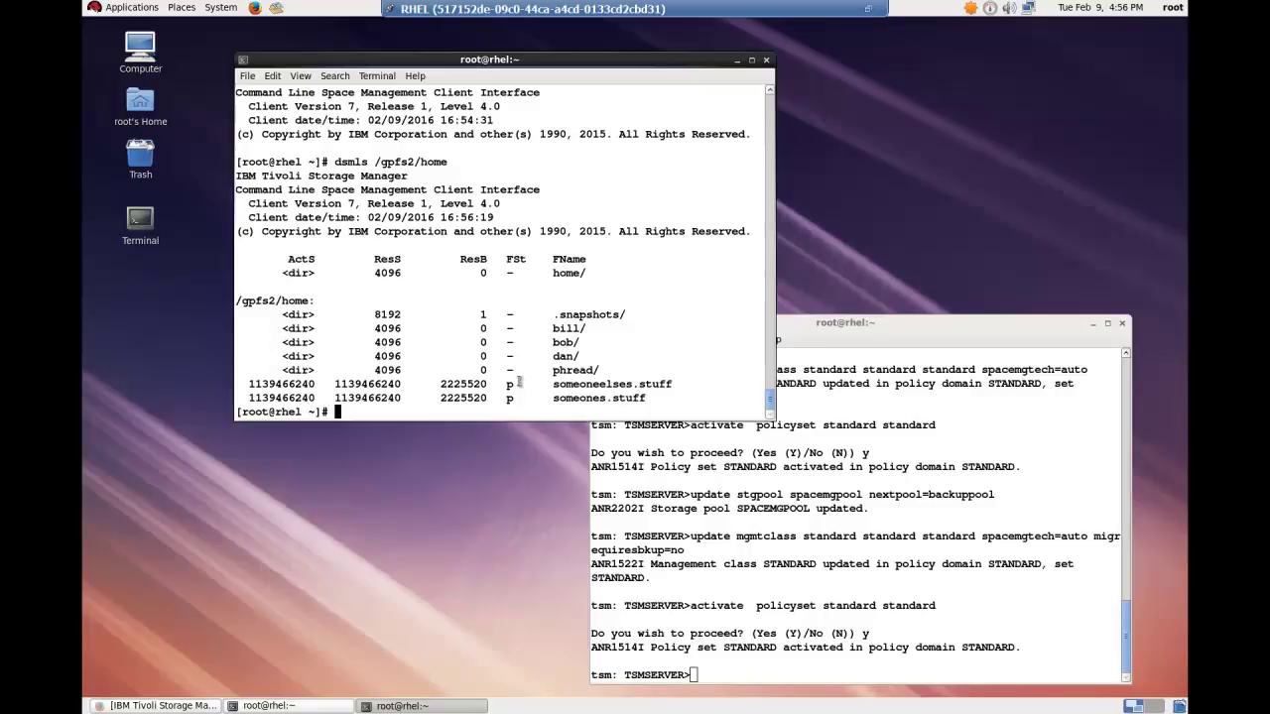
Run dsmmigrate -recursive /gpfs2 and verify with dsmls that dans.stuff and test.list are migrated (state m)
type("dsmmigrate -recursive /gpfs2")
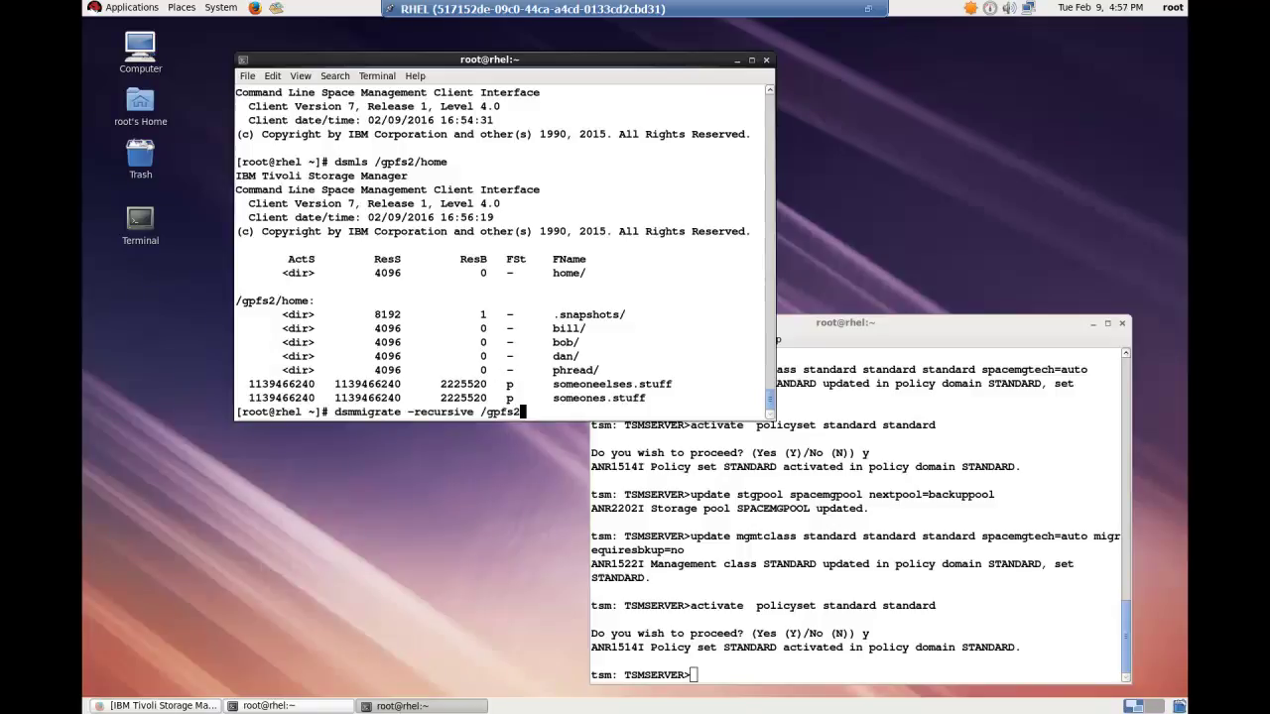
key("Return")
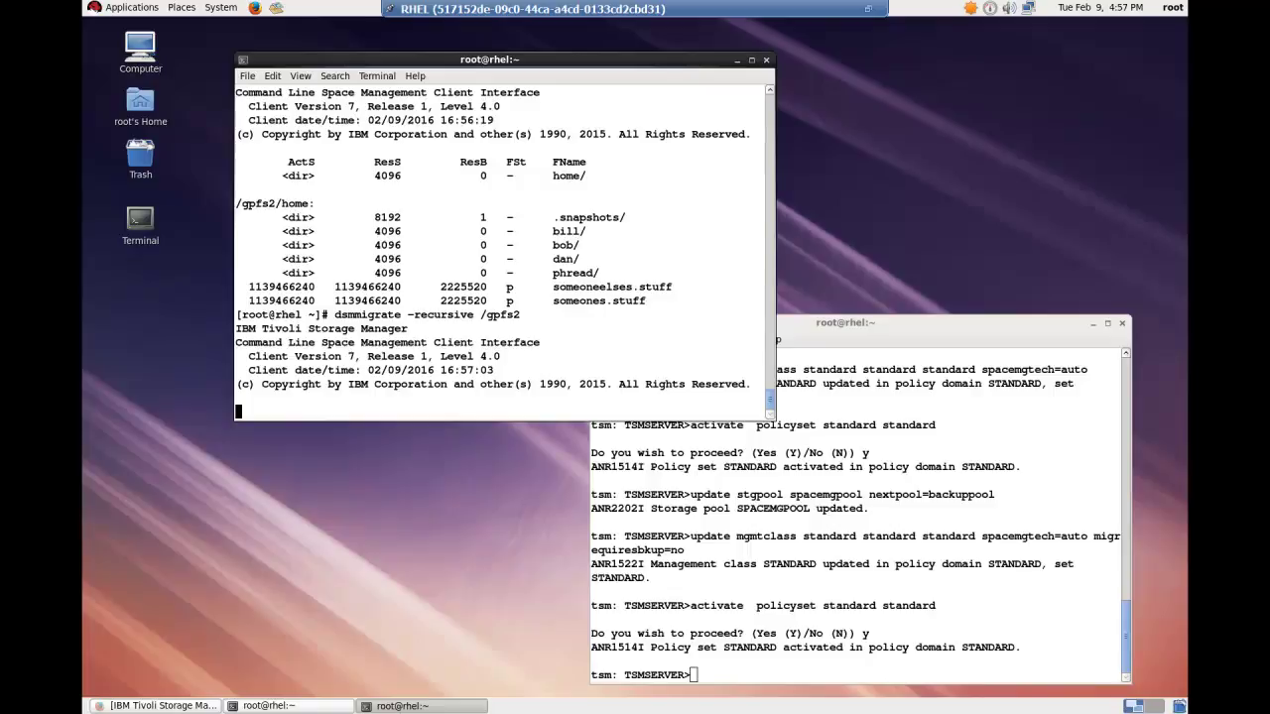
type("dsmls /gpfs2")
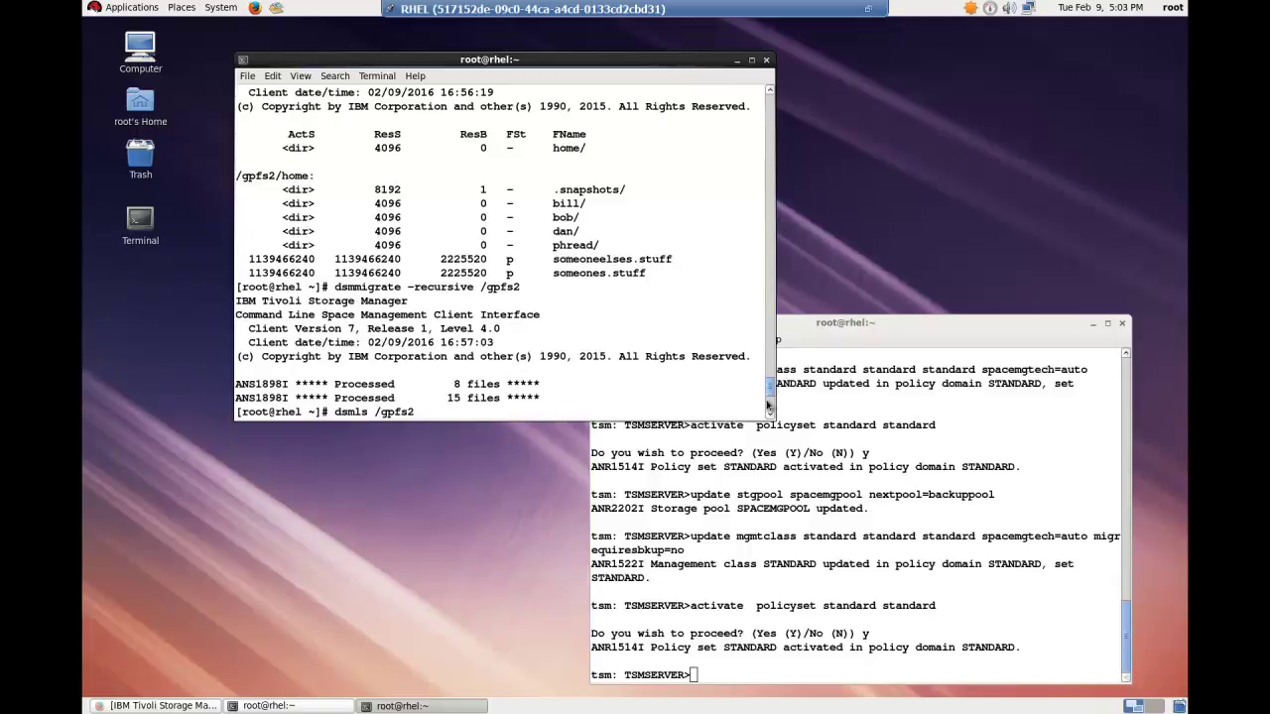
key("Return")
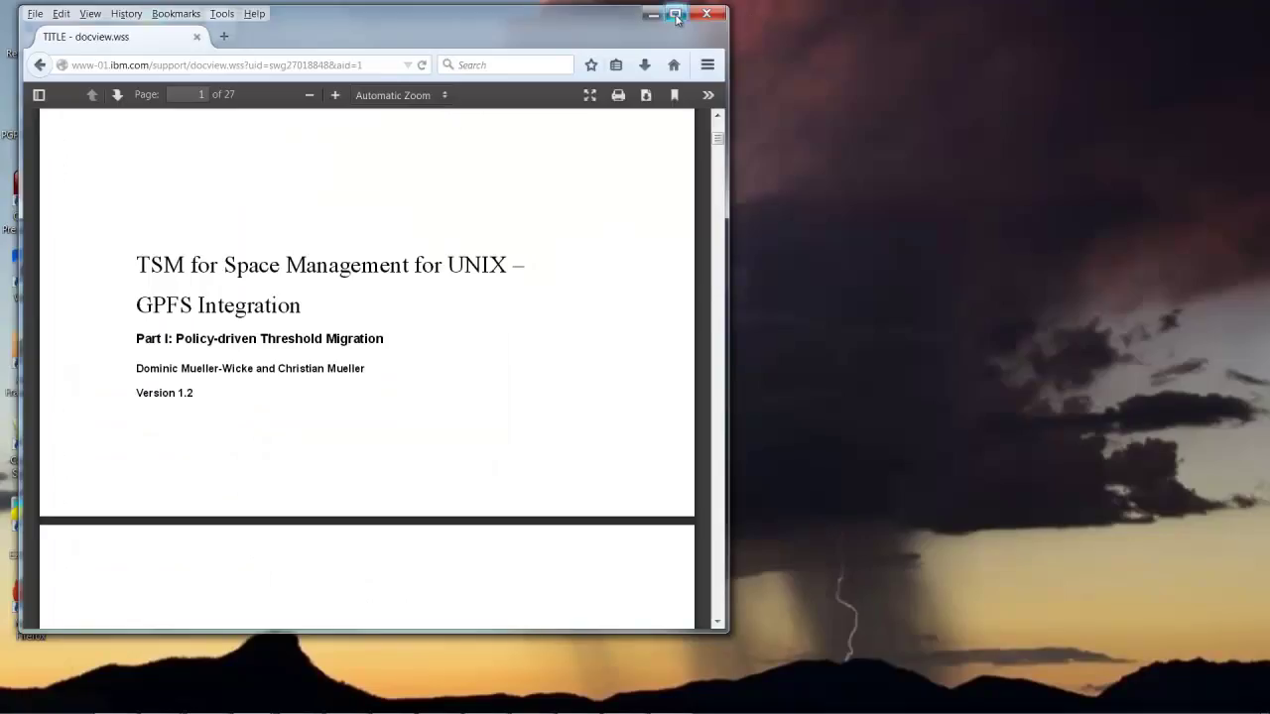
Maximize the Firefox window showing the TSM for Space Management GPFS Integration PDF
double_click(675, 15)
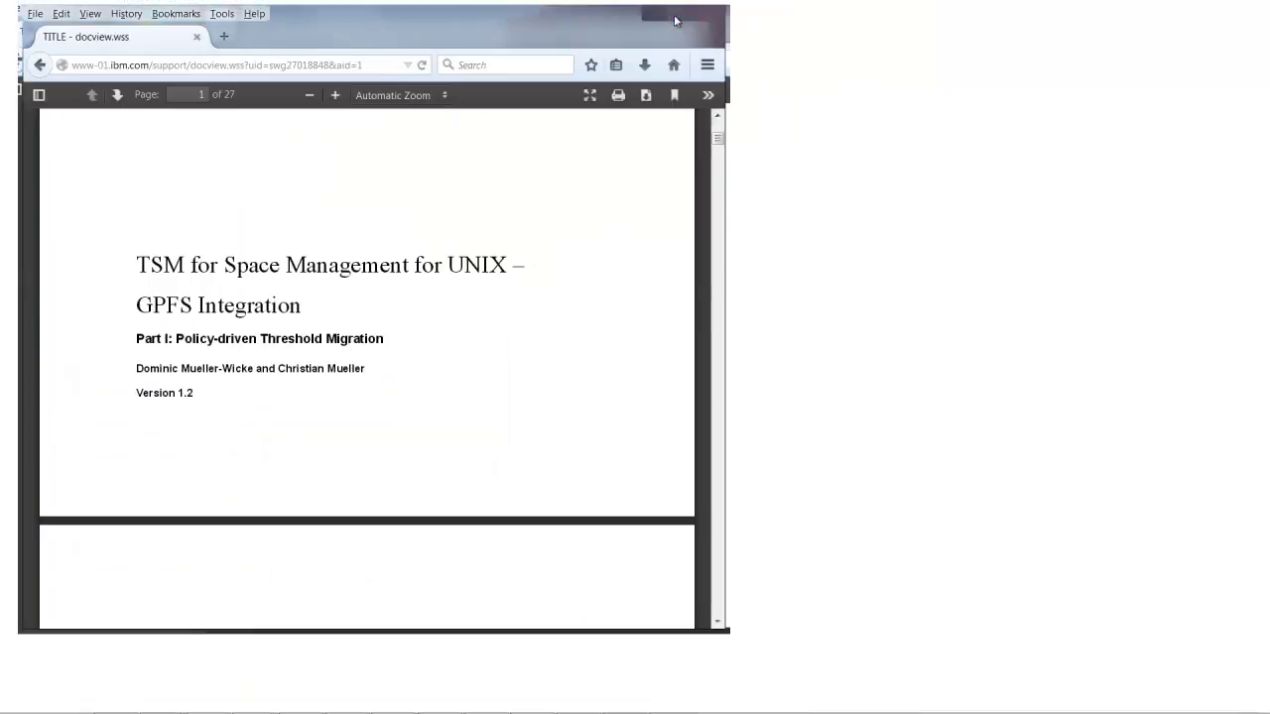